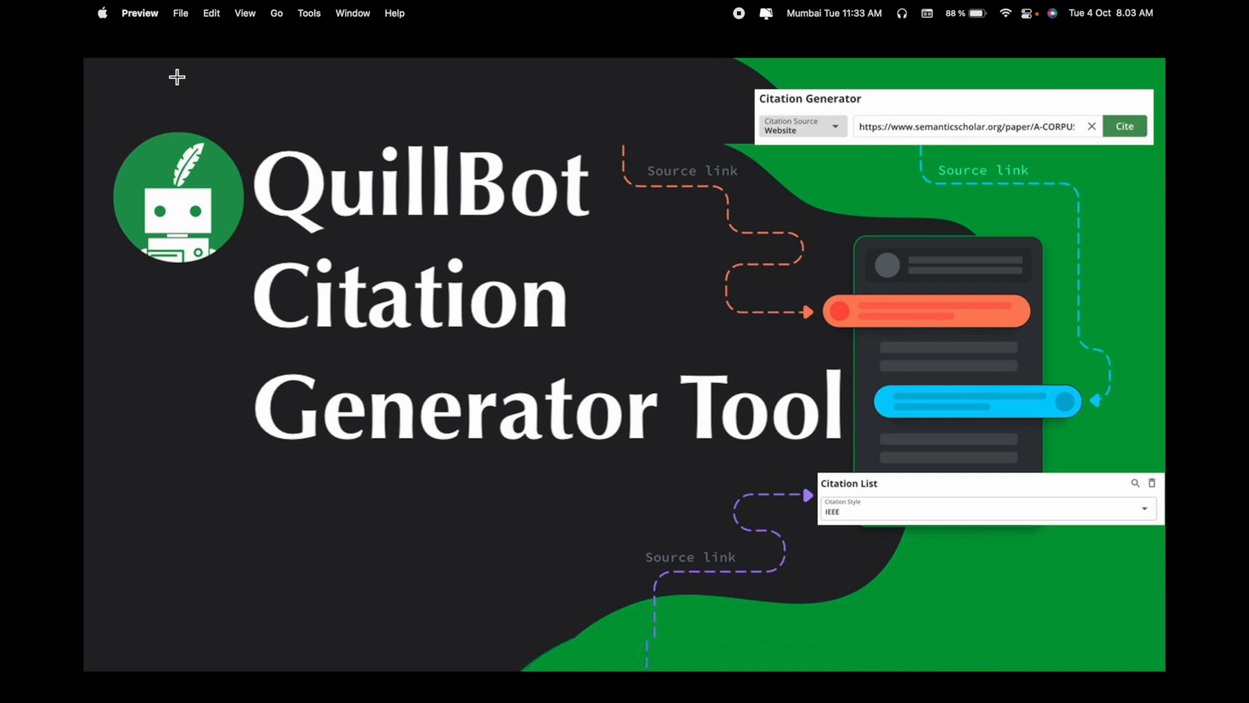
Exit full screen in Preview so the desktop and other windows show
key(Escape)
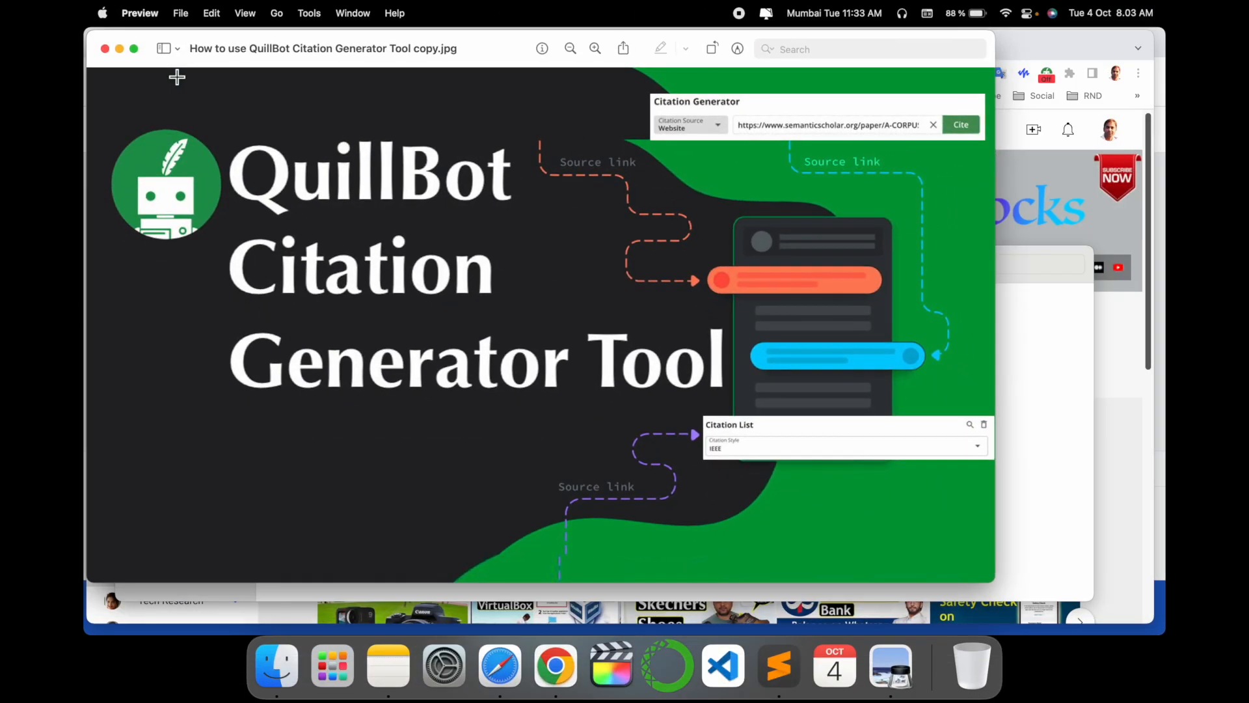
Bring the Research Rocks YouTube window forward and load QuillBot in a new tab
click(1127, 248)
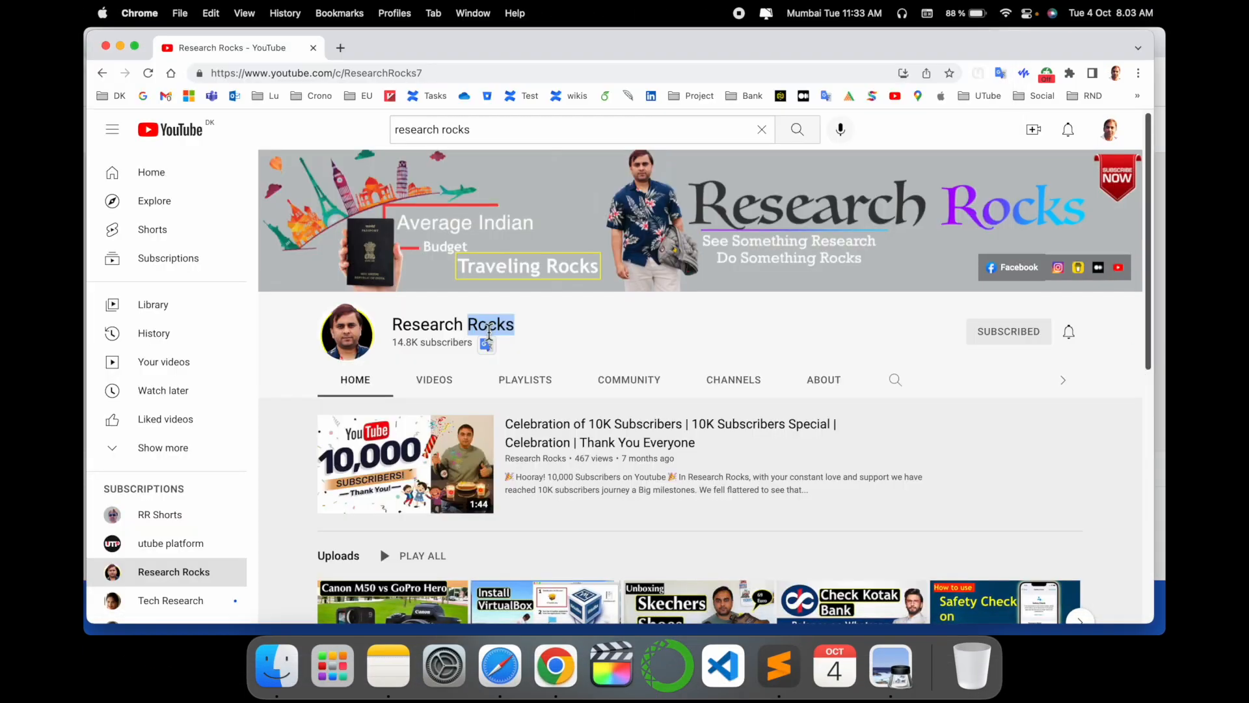
click(489, 332)
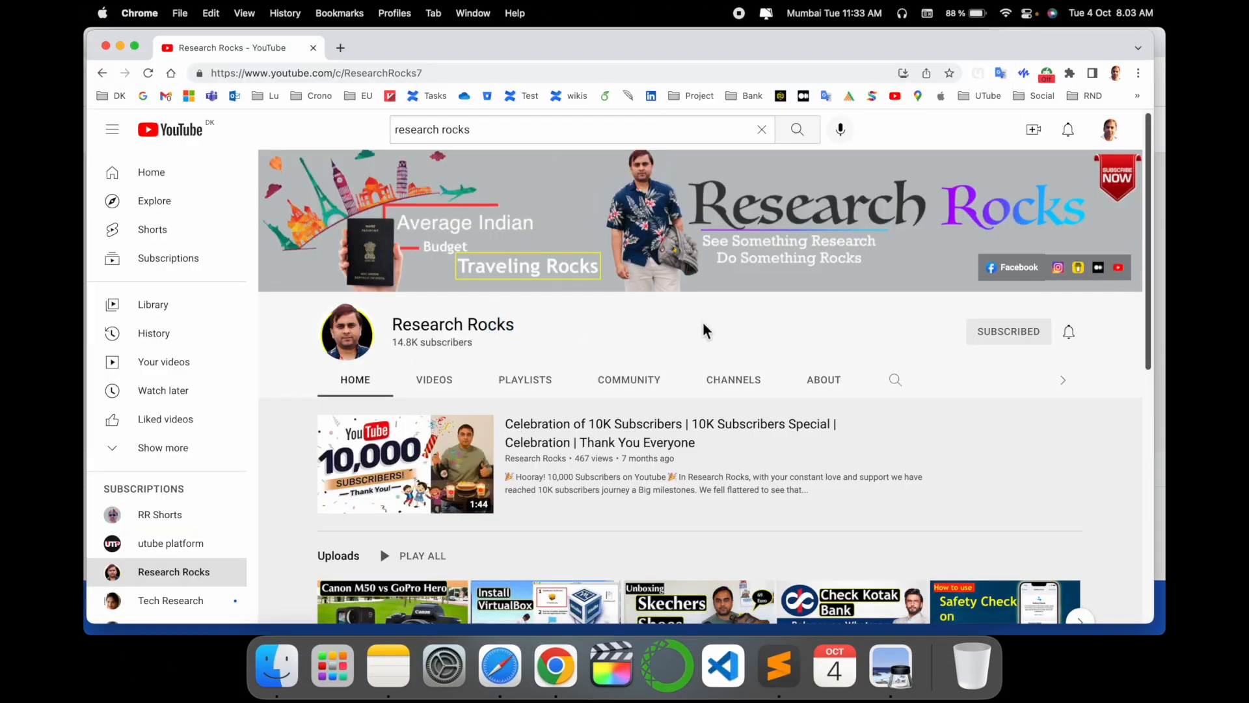
click(340, 48)
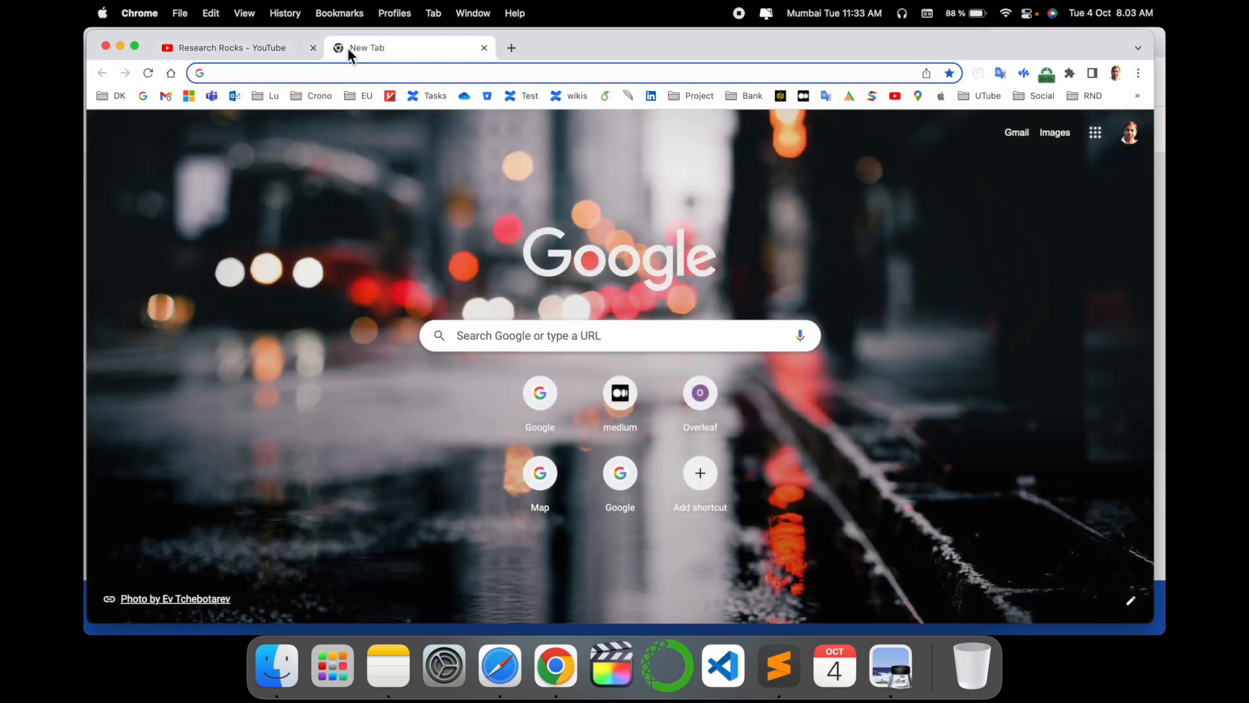
click(629, 98)
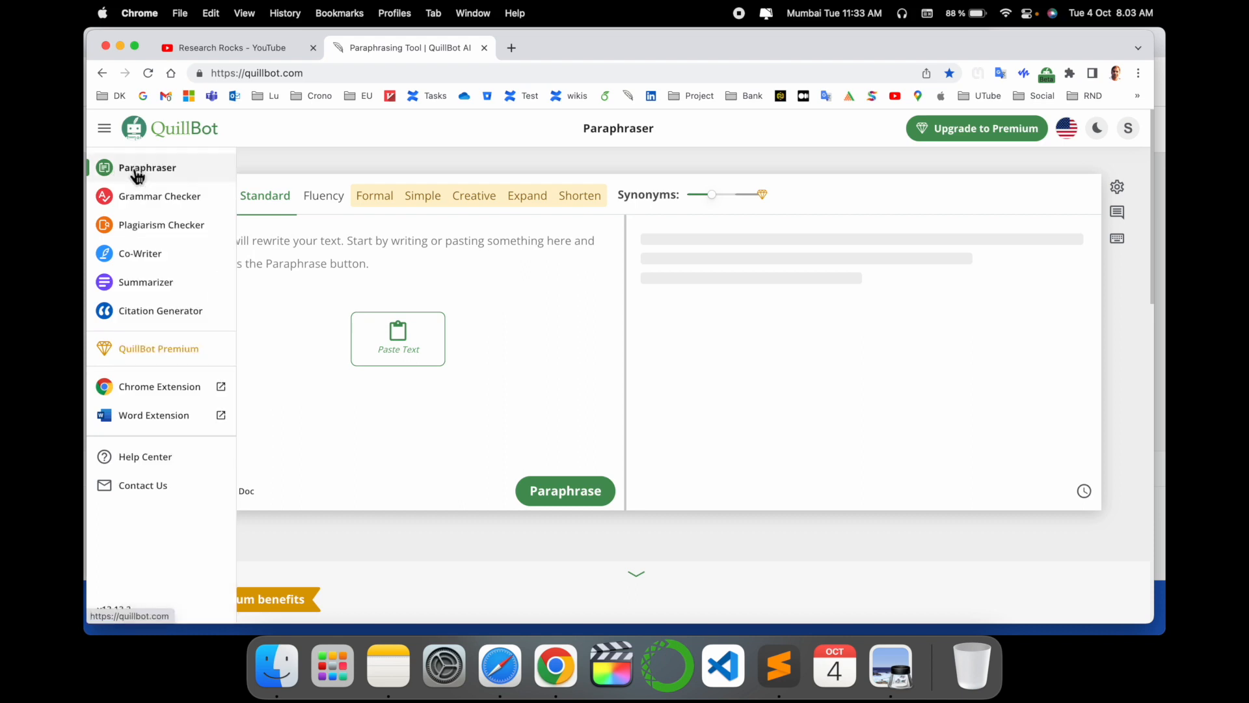
Go to QuillBot's Citation Generator tool from the site menu
click(112, 311)
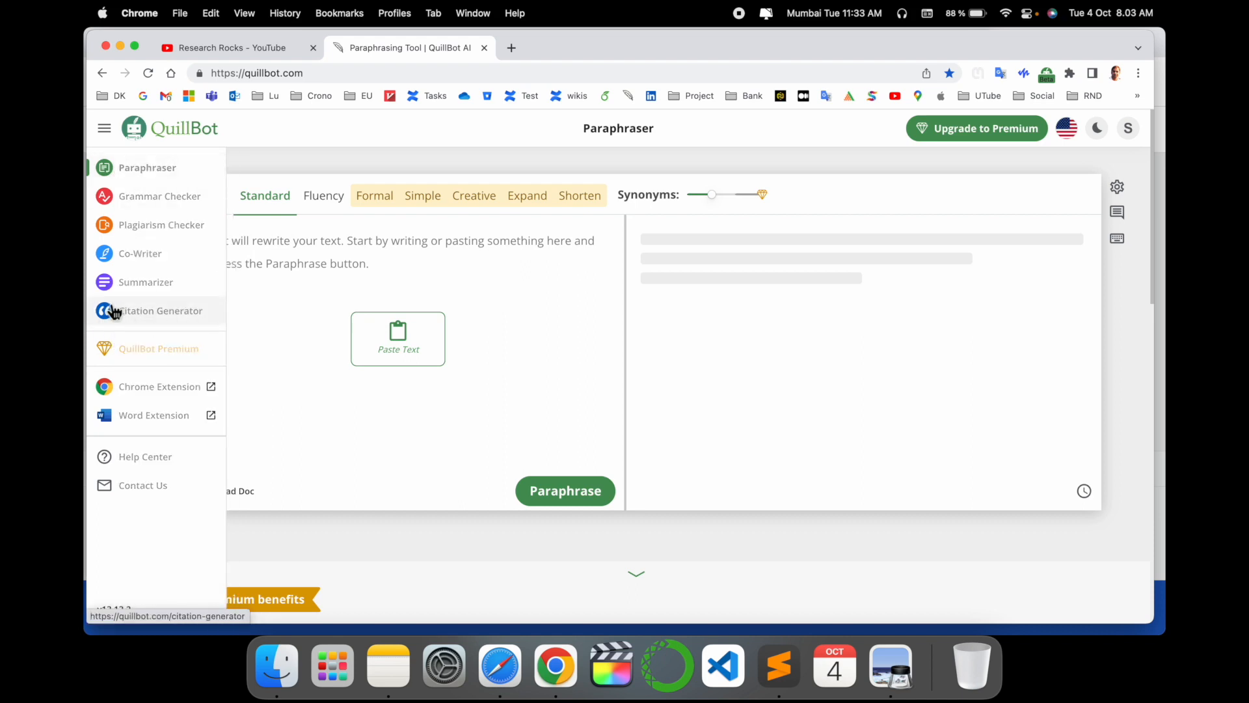
click(143, 317)
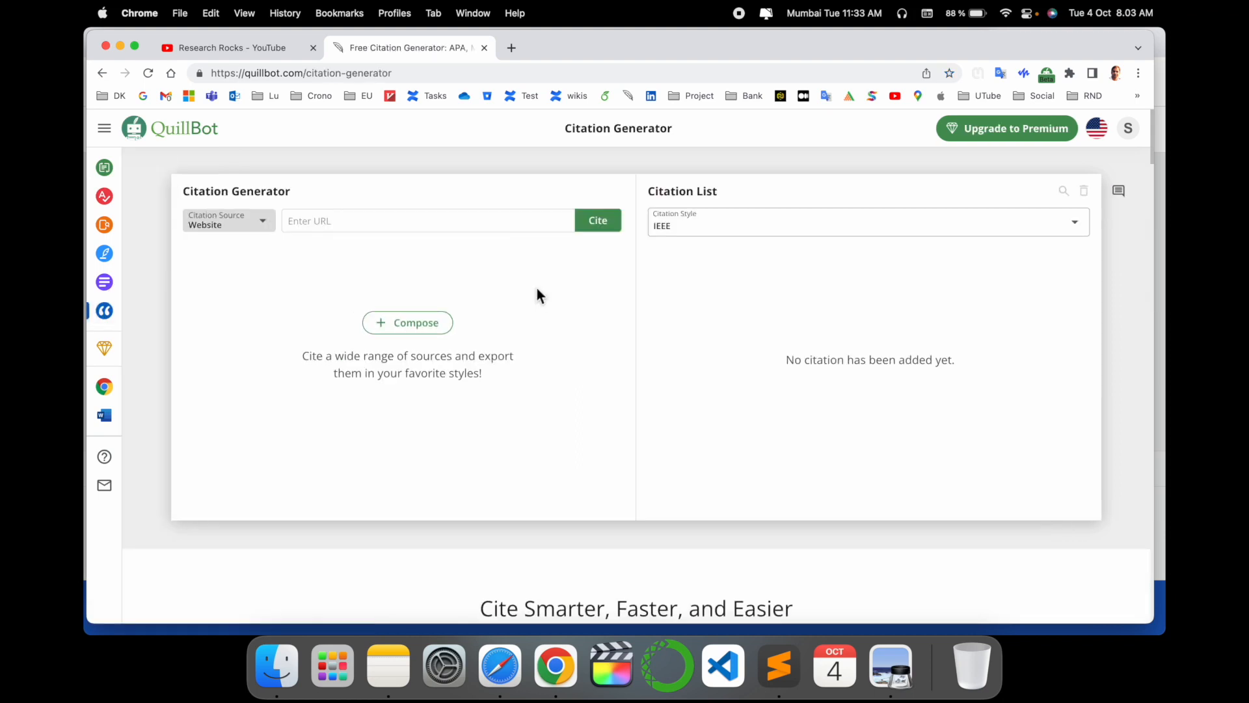
click(253, 223)
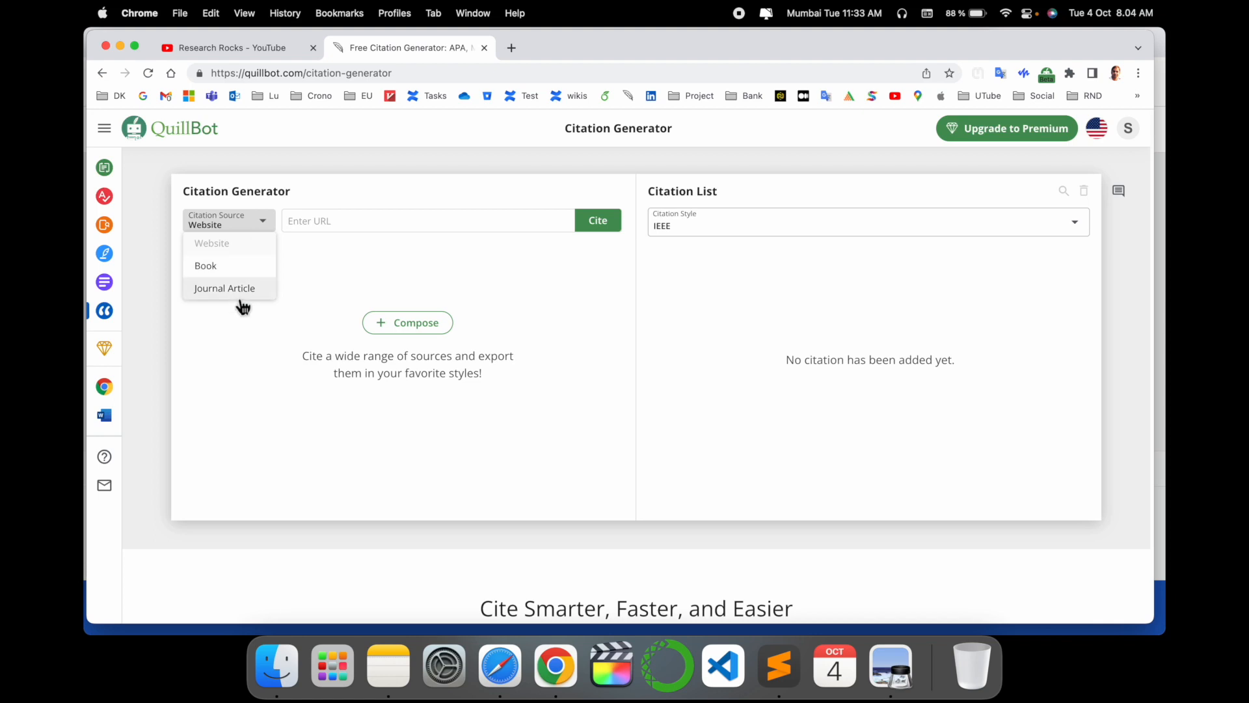
click(372, 264)
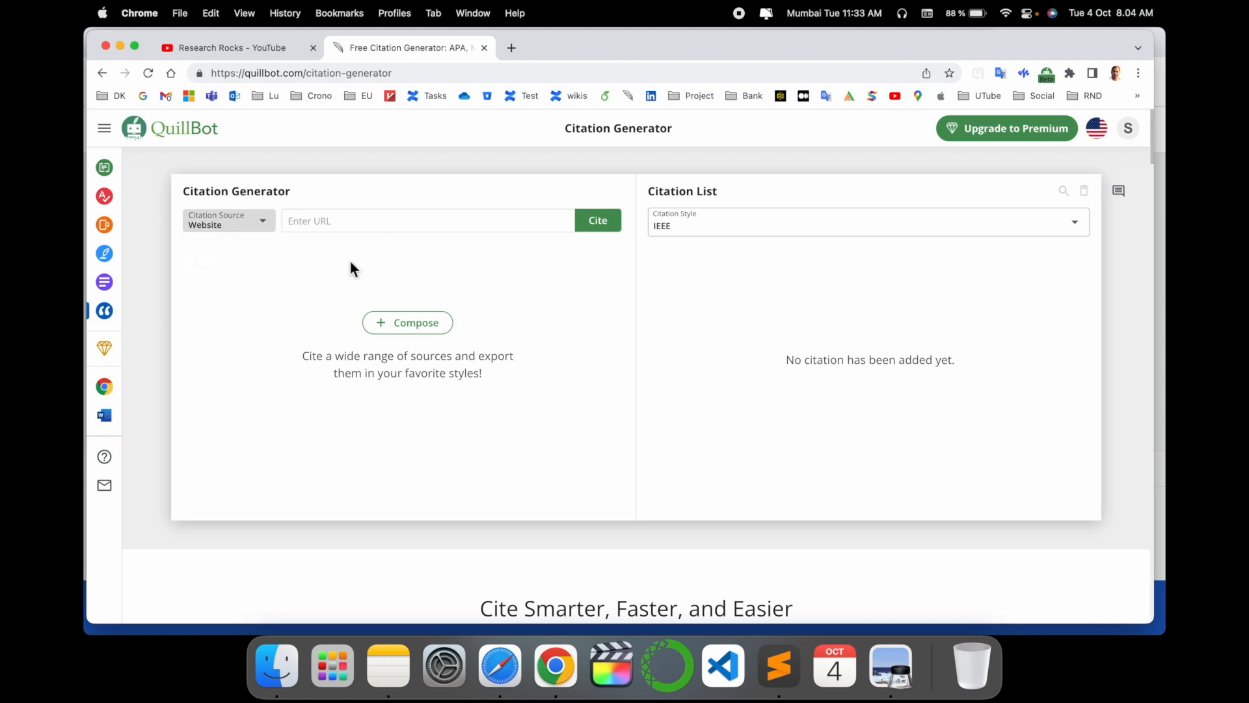
click(339, 228)
Choose IEEE as the citation style, then start a new tab for the author's website
click(800, 228)
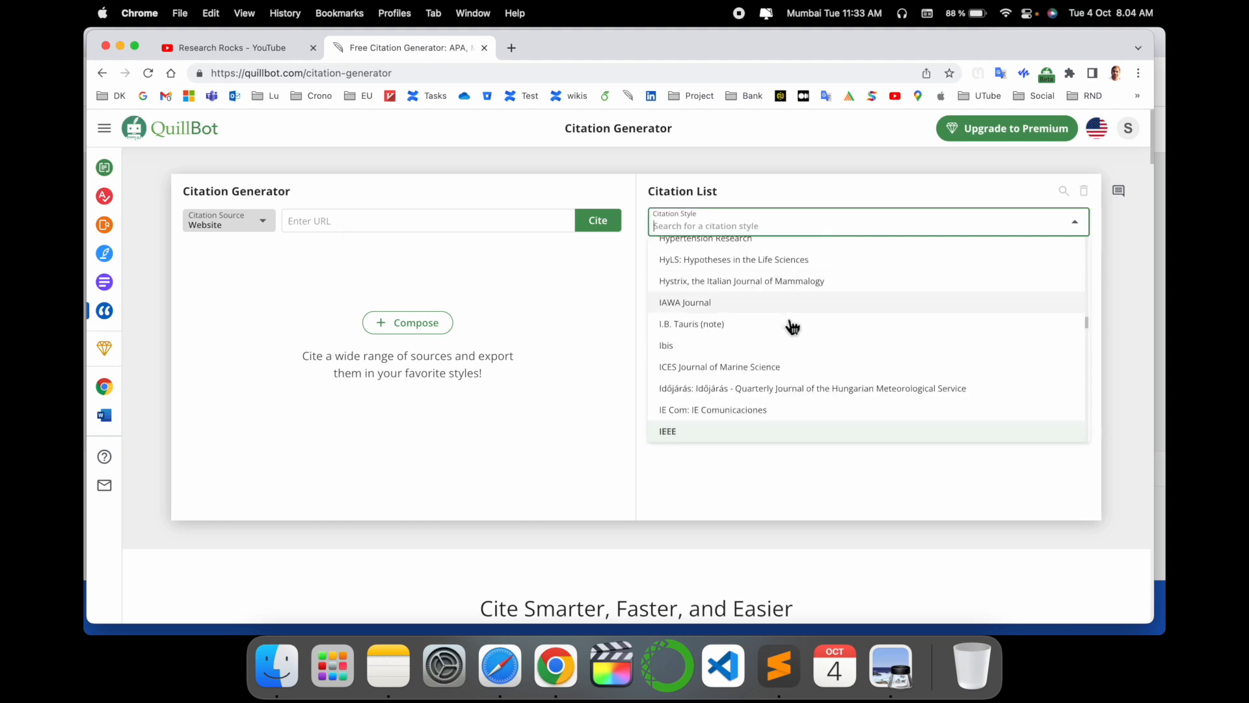
scroll(792, 332, up, 5)
scroll(793, 331, up, 5)
scroll(792, 332, up, 5)
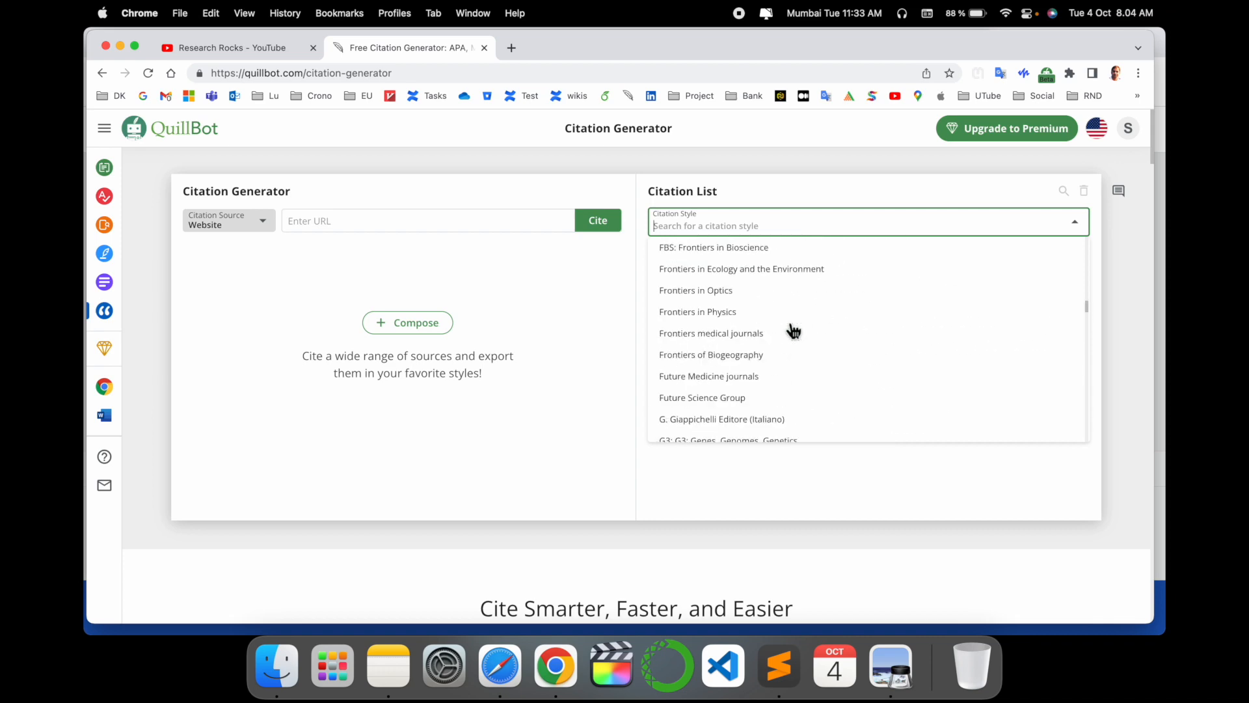
scroll(793, 332, up, 5)
scroll(792, 331, up, 1)
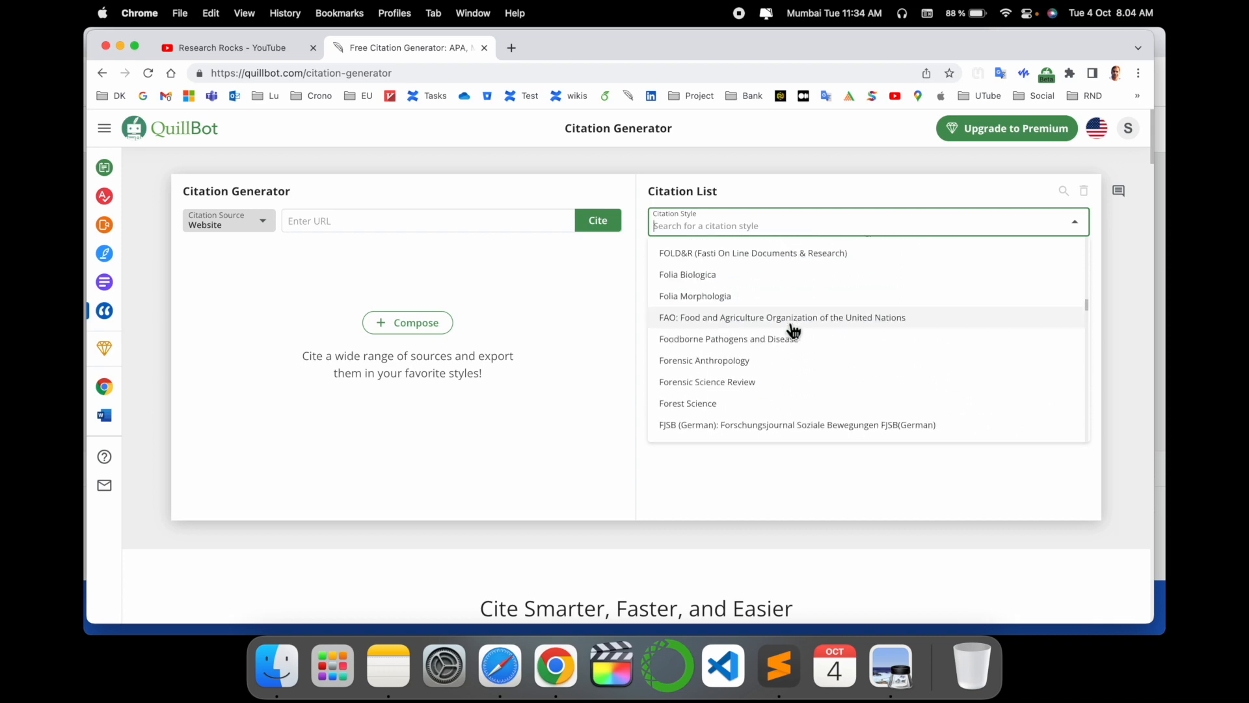
scroll(793, 332, up, 5)
scroll(793, 332, up, 5)
scroll(793, 332, up, 5)
scroll(793, 332, up, 5)
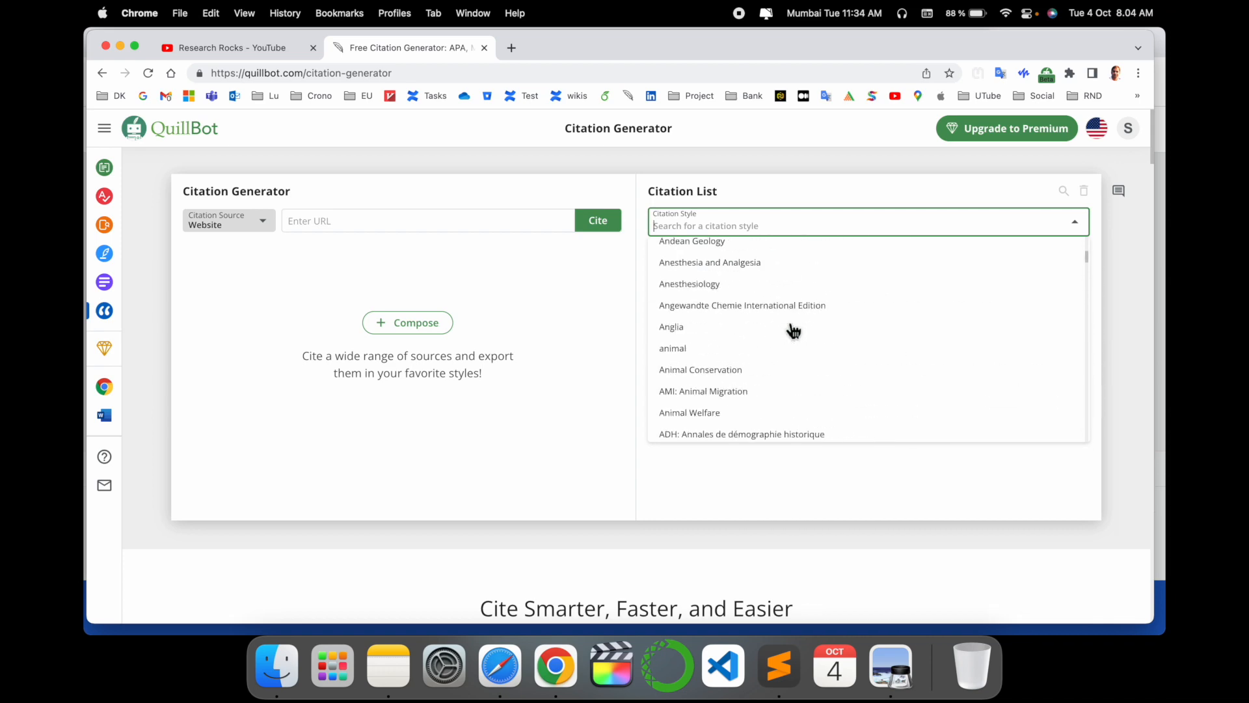
scroll(793, 332, up, 3)
scroll(792, 332, up, 3)
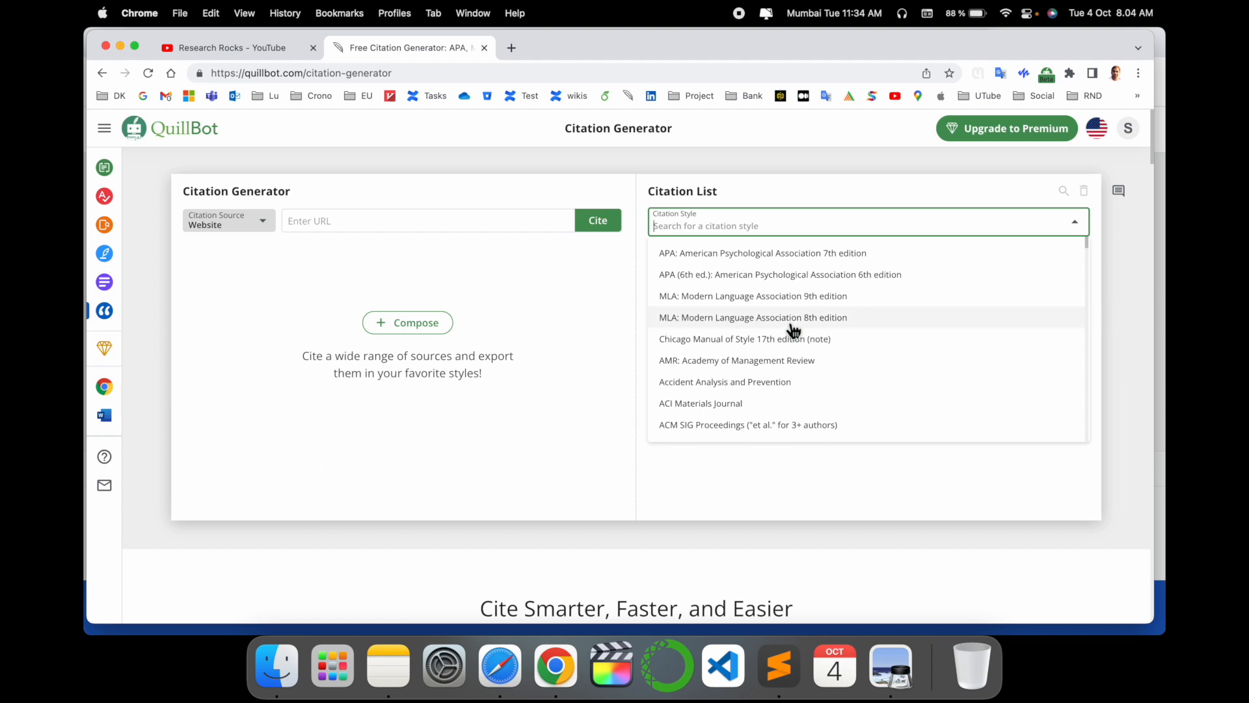
text(iee)
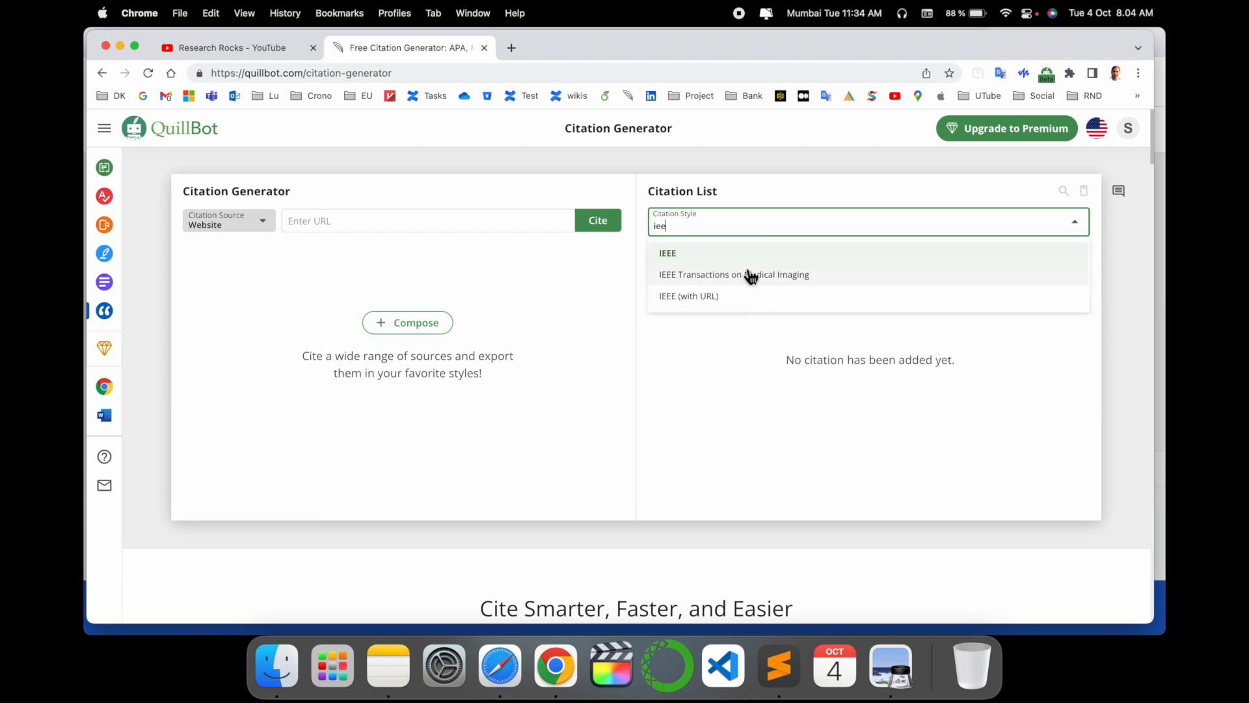
click(739, 262)
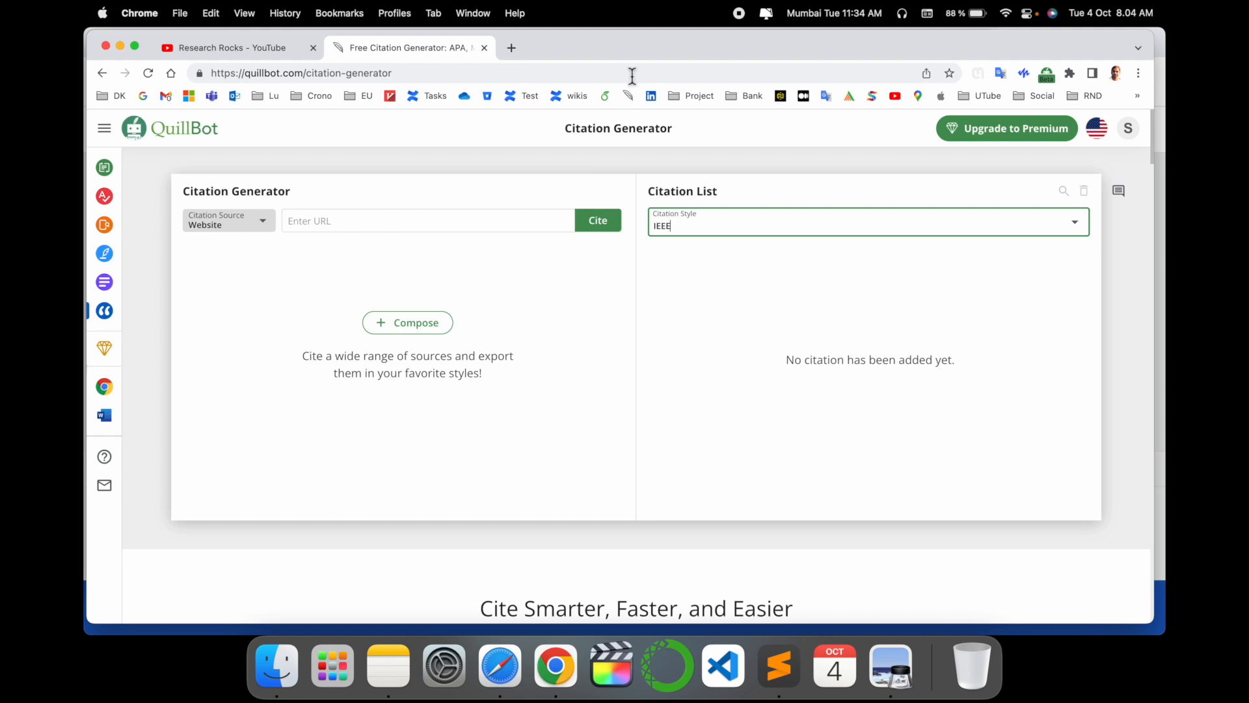
click(510, 48)
Load sangramsing.com, go to Publication and copy the first paper's title
click(872, 96)
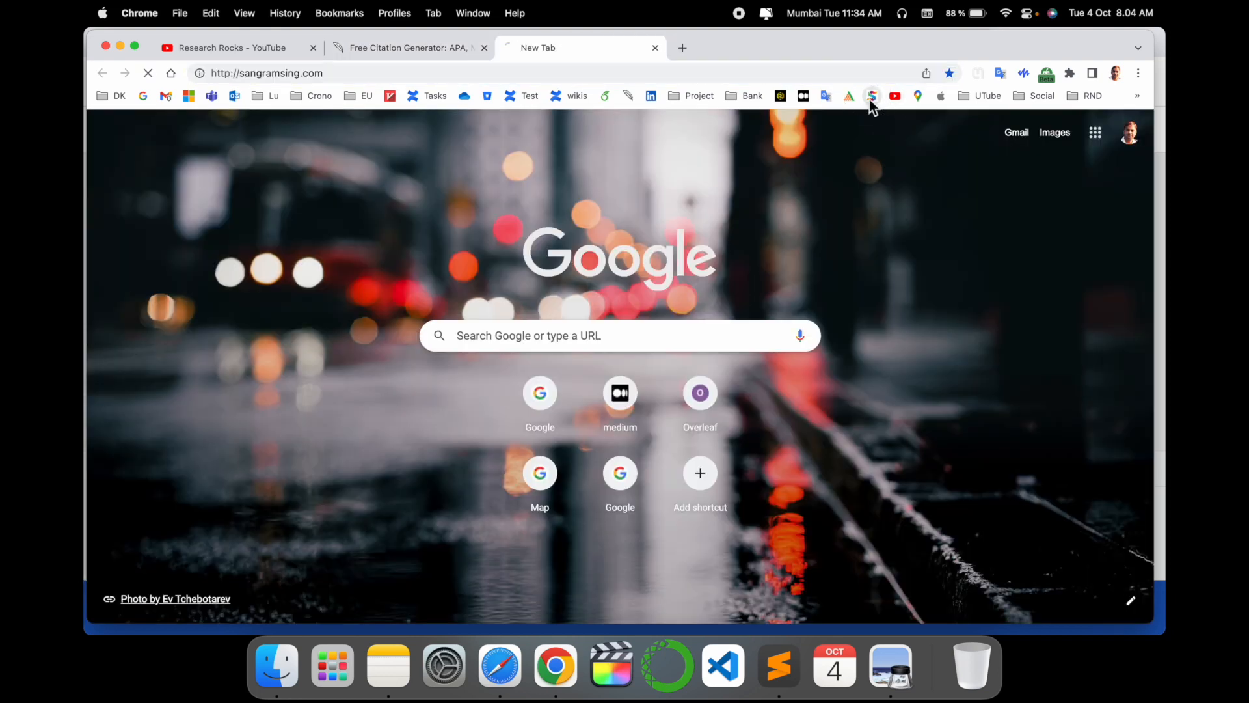
click(181, 439)
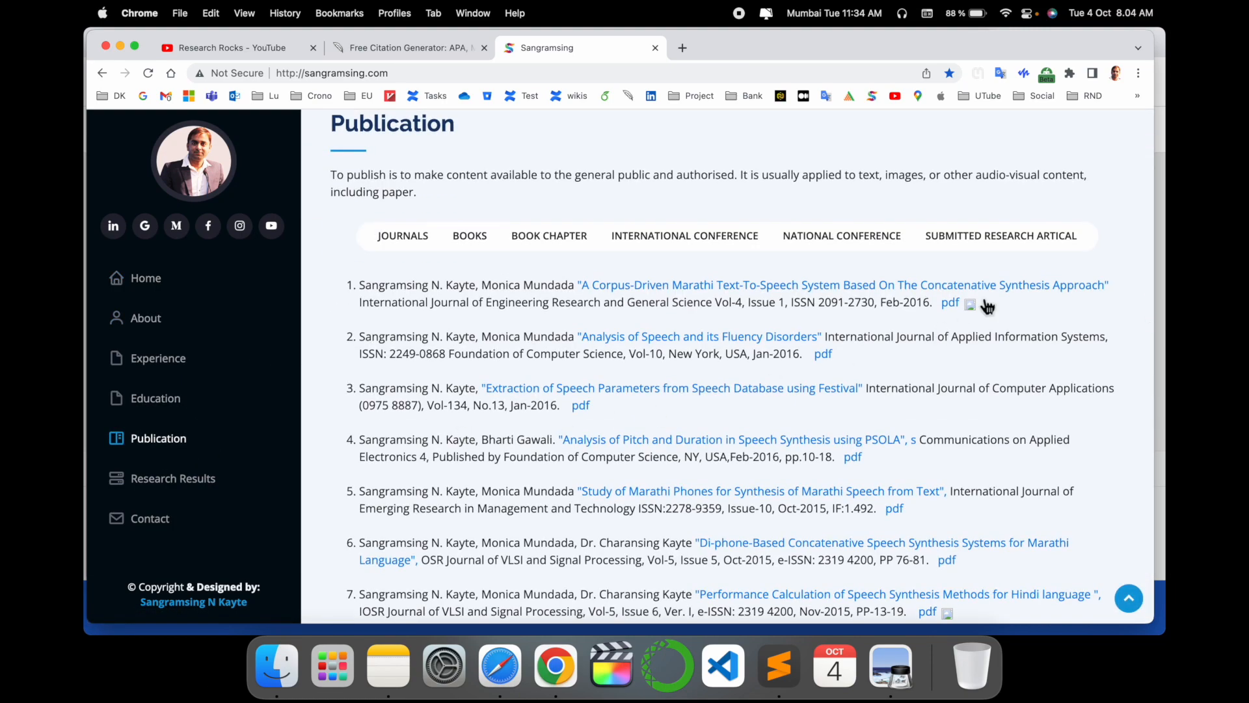
drag(1104, 286, 590, 290)
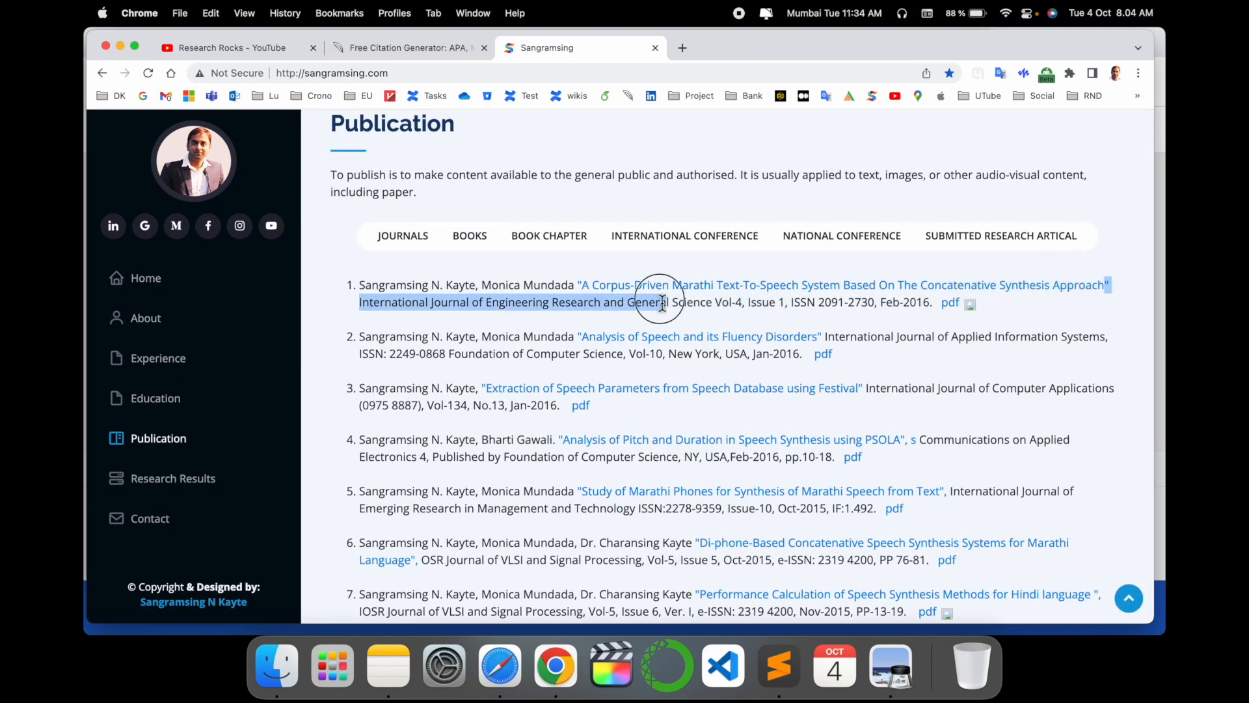
key(super+c)
Search the copied title and copy the Semantic Scholar paper page's URL
key(super+t)
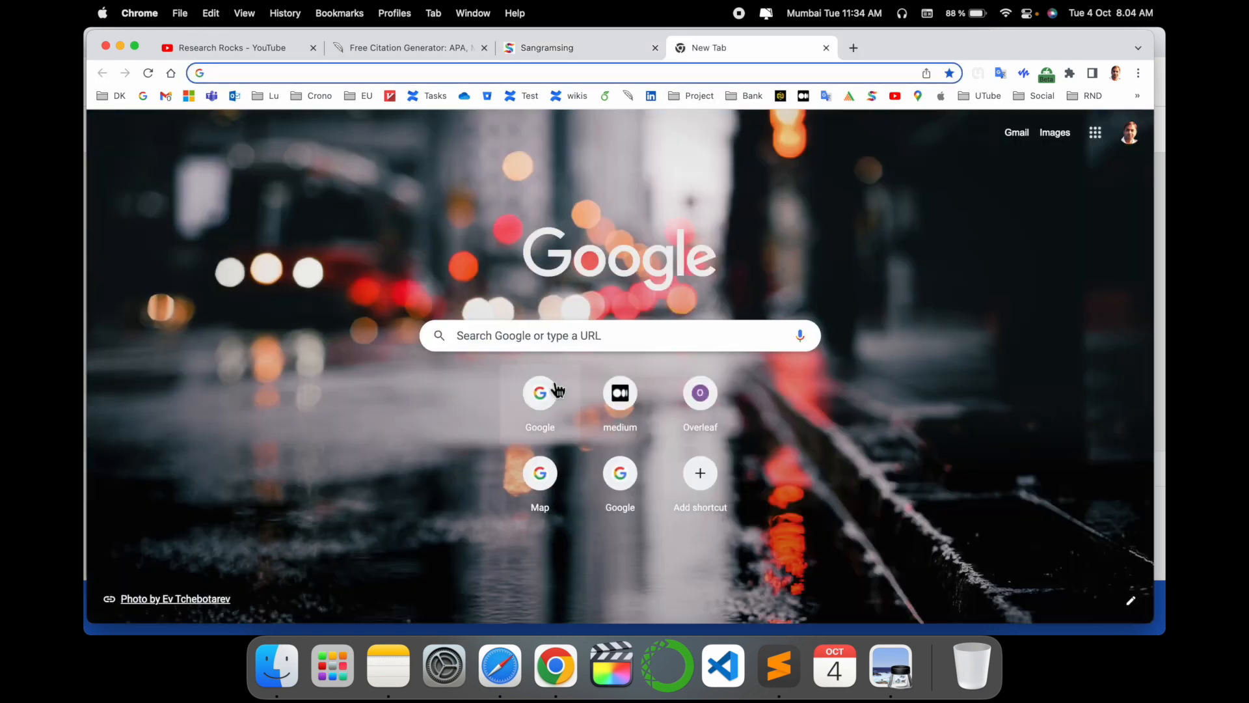
key(super+v)
key(Return)
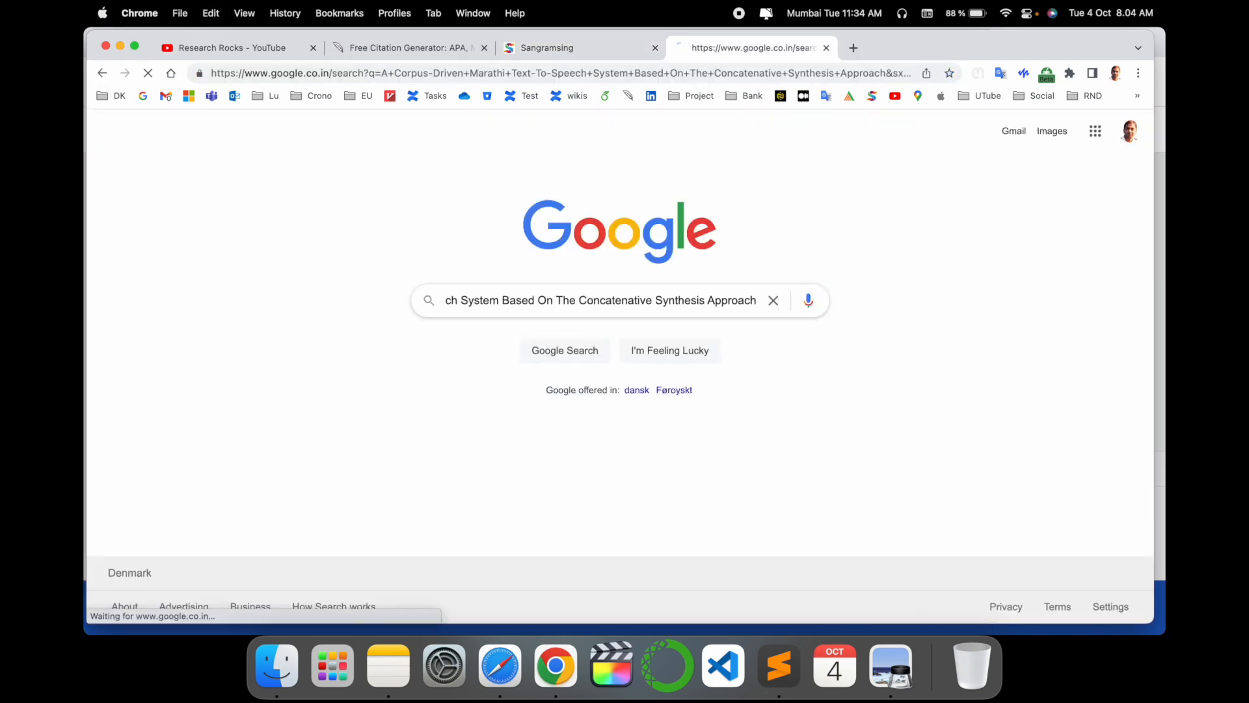
click(1117, 151)
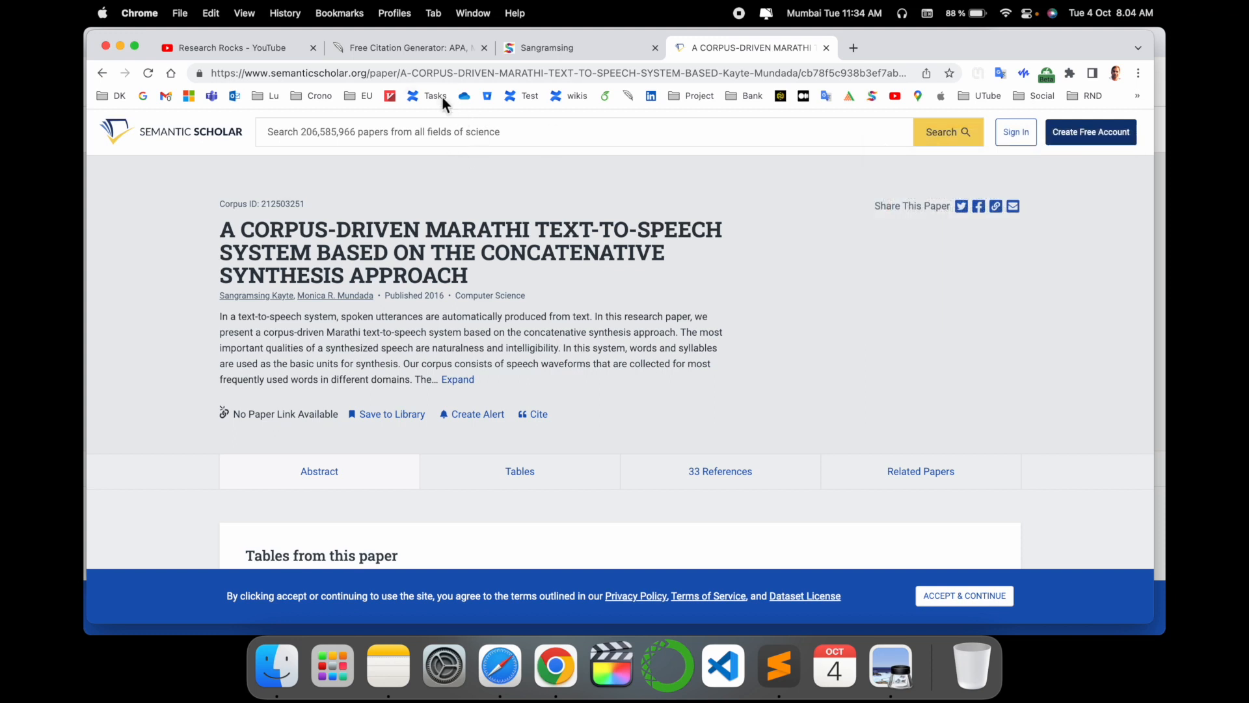
click(431, 75)
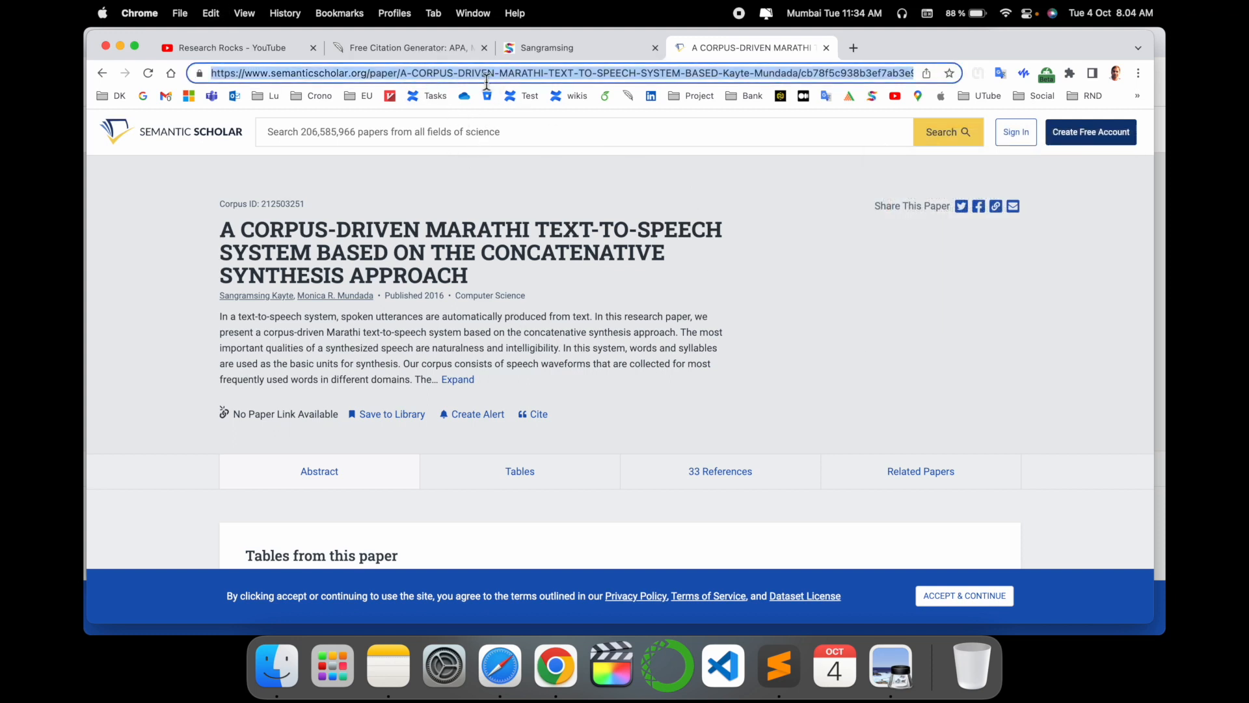
Paste the paper's link into QuillBot's Enter URL field and cite it
click(454, 49)
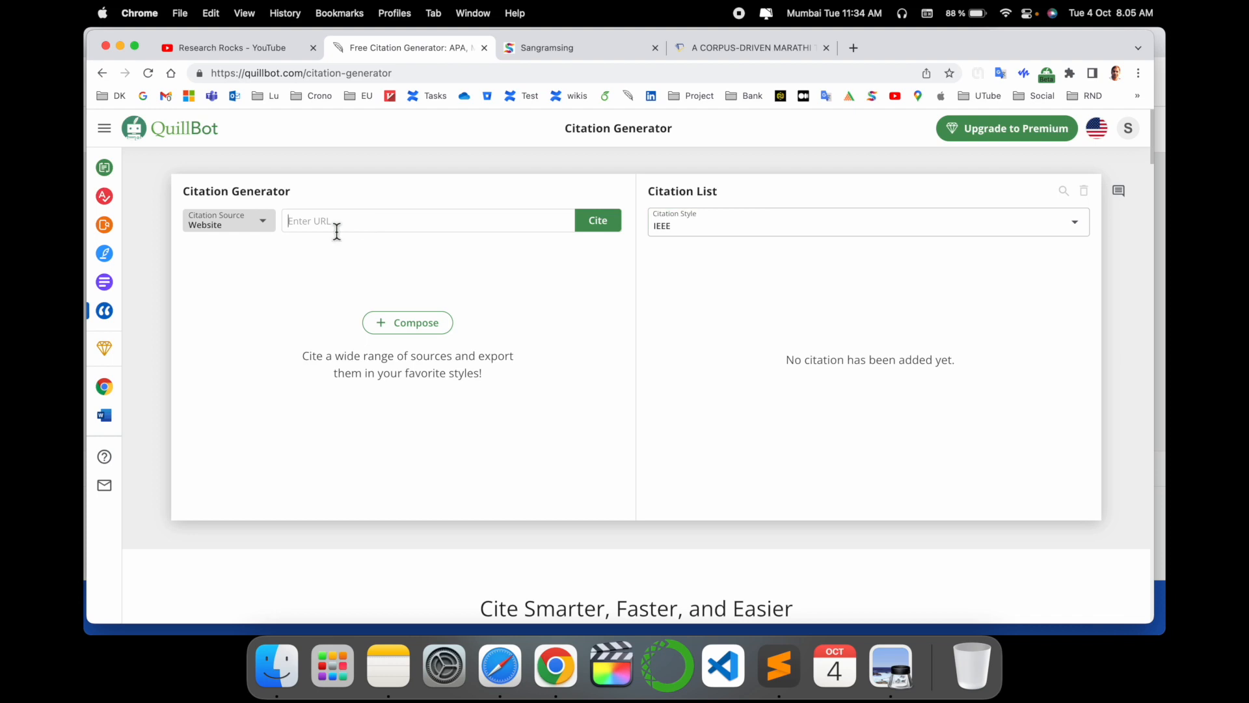
key(super+v)
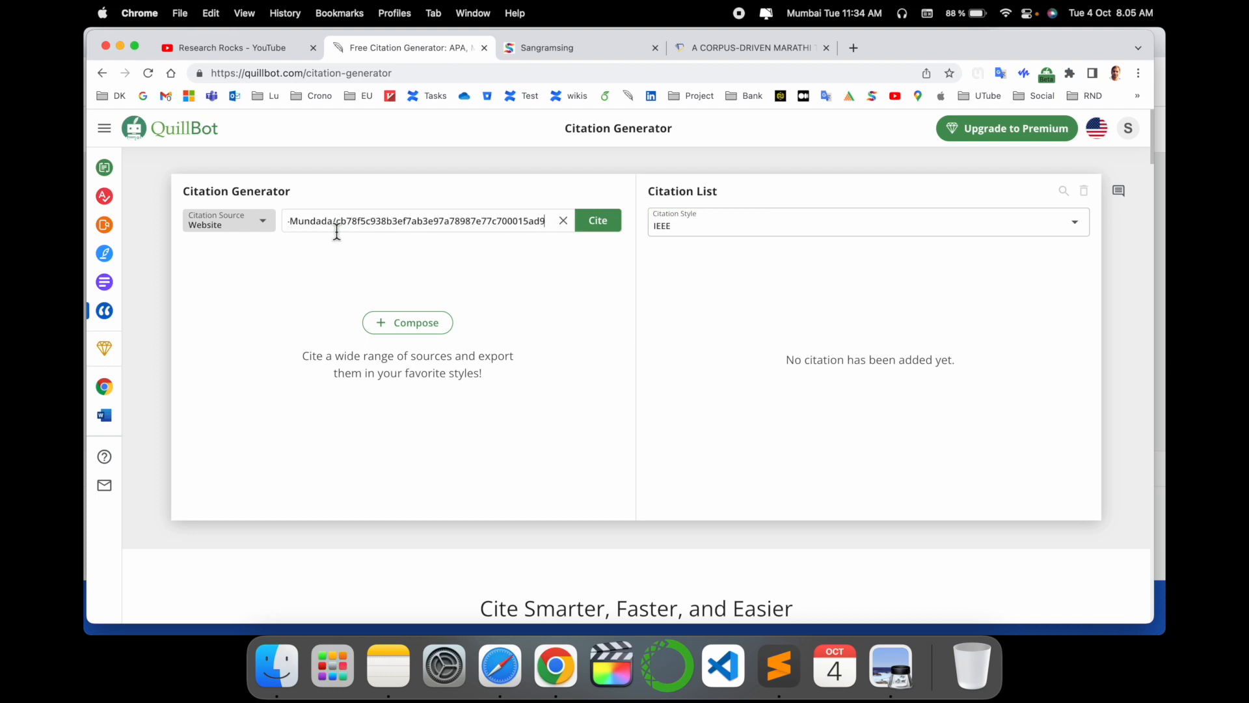
click(598, 220)
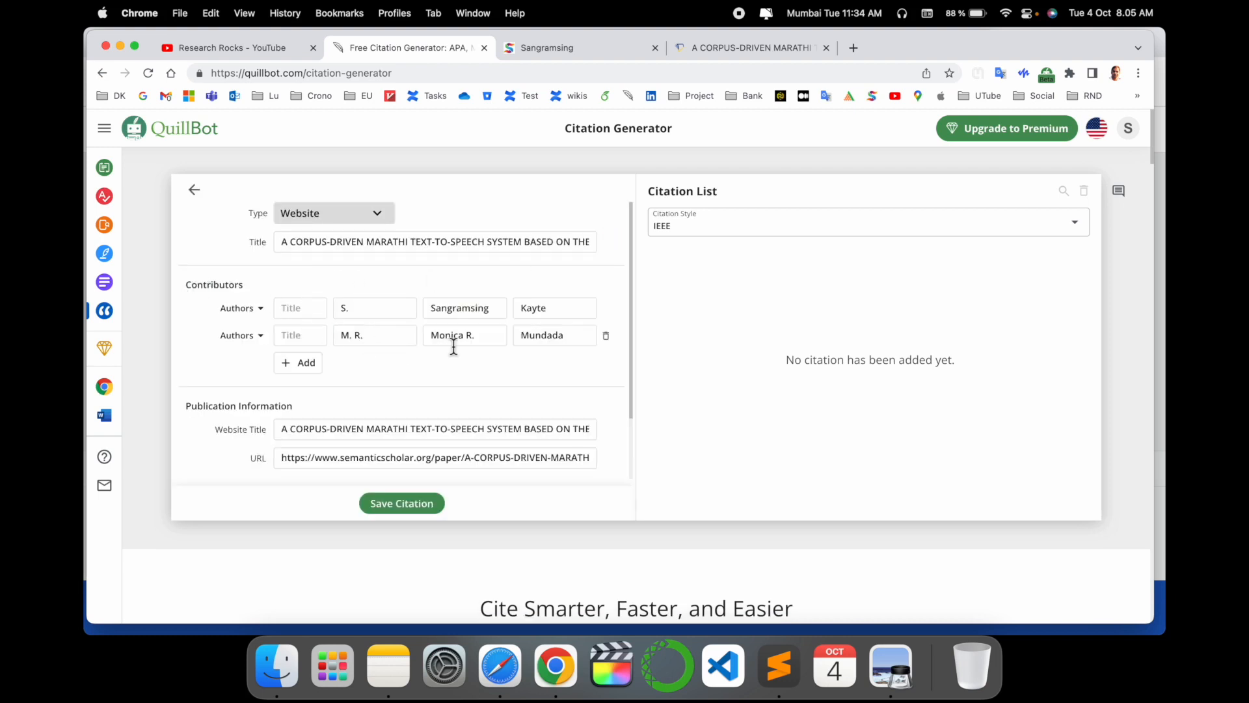
scroll(454, 346, down, 3)
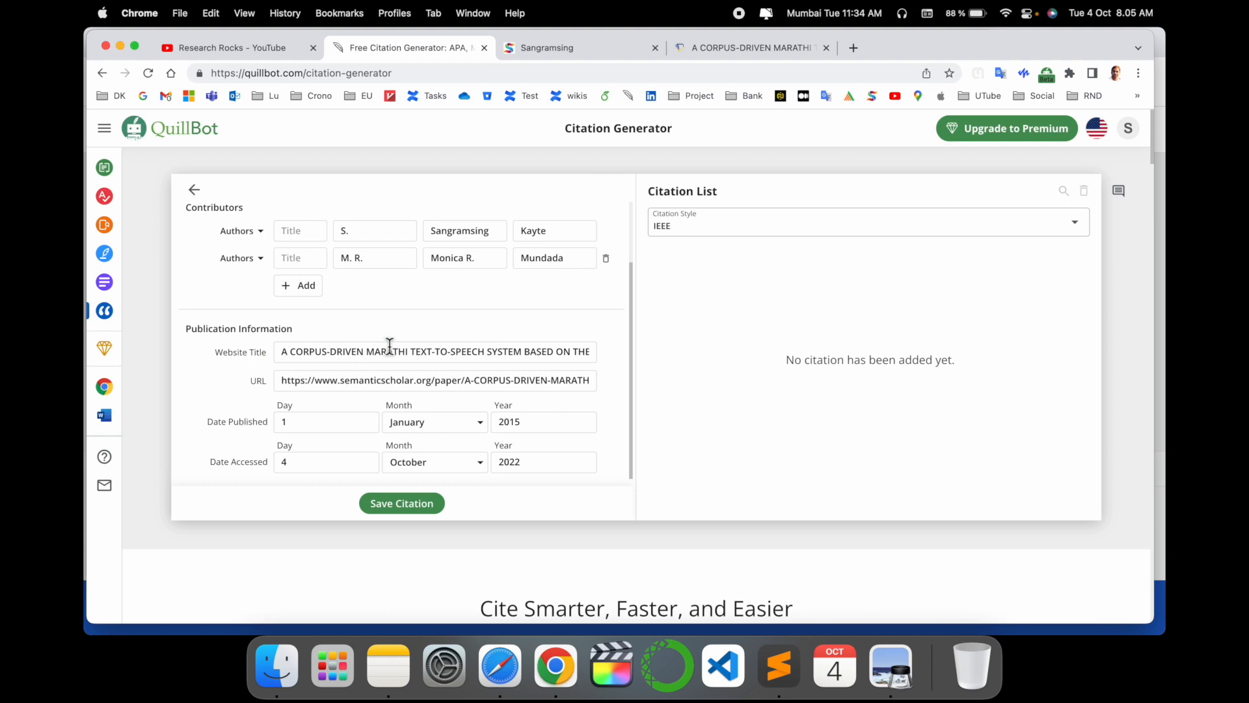
scroll(389, 347, down, 2)
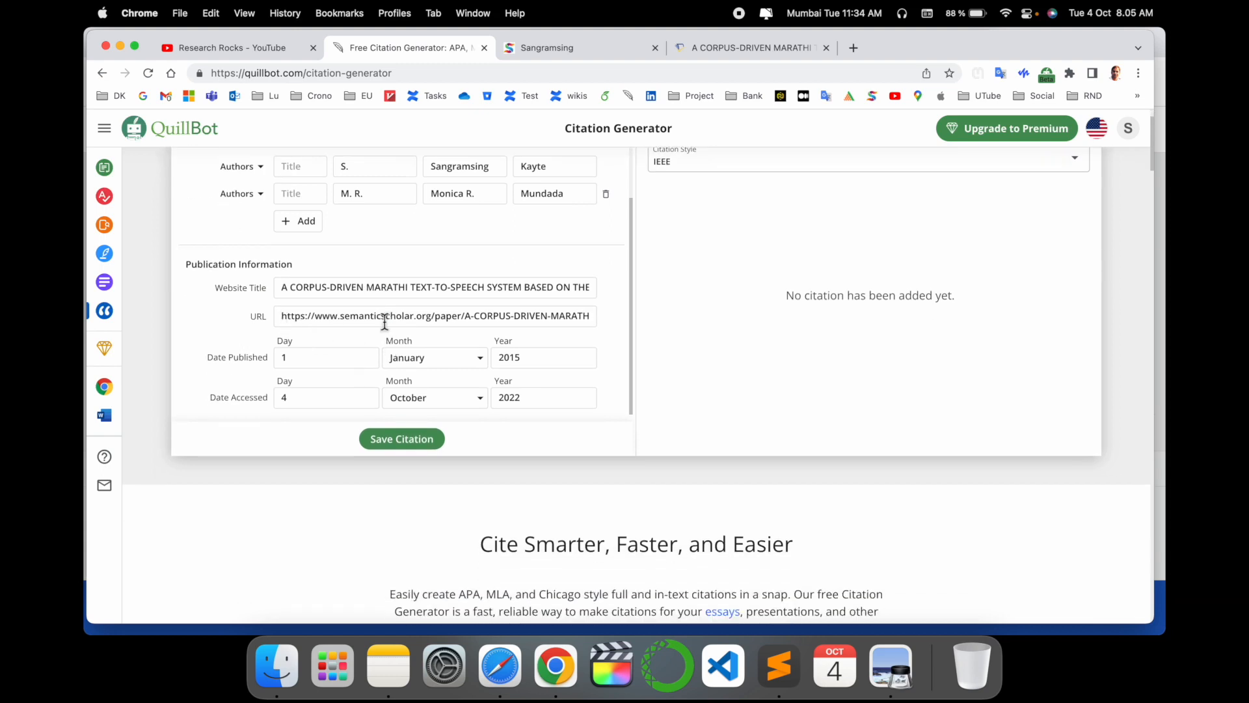
scroll(809, 339, up, 2)
Save the autofilled Marathi text-to-speech citation to the Citation List
click(404, 507)
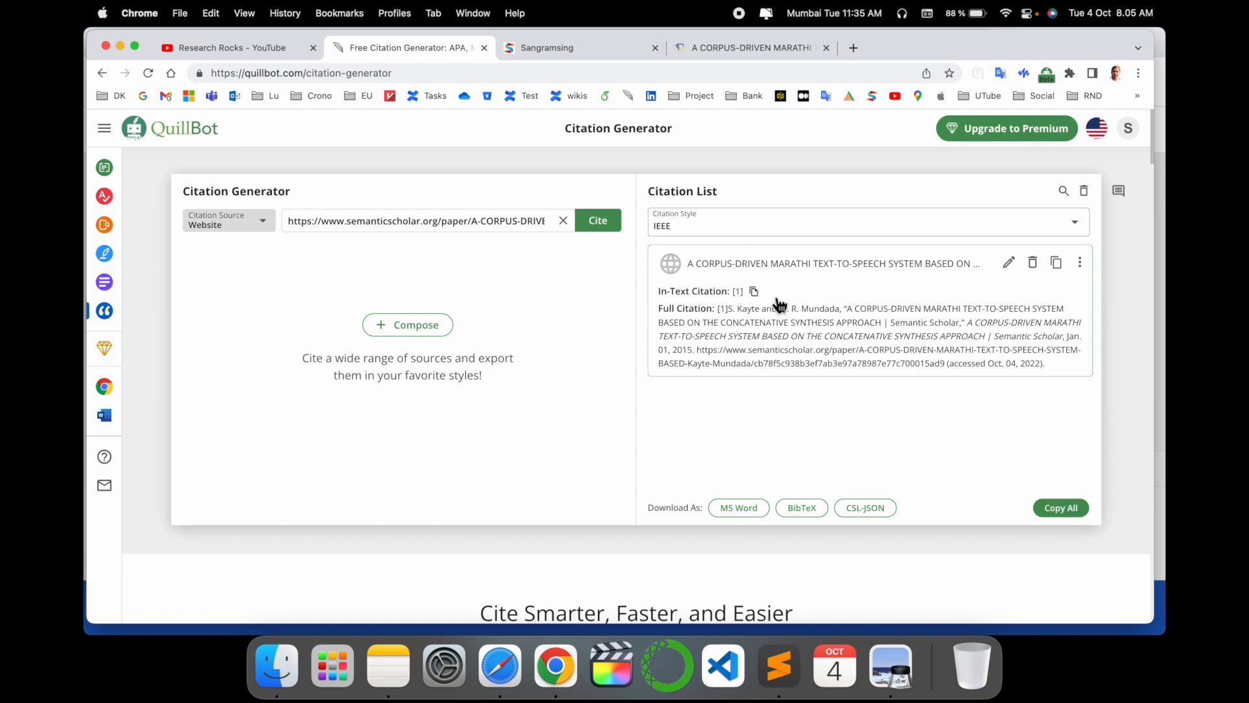
Copy the full IEEE citation, paste it after [1] in Sublime Text, and return to QuillBot
click(1058, 262)
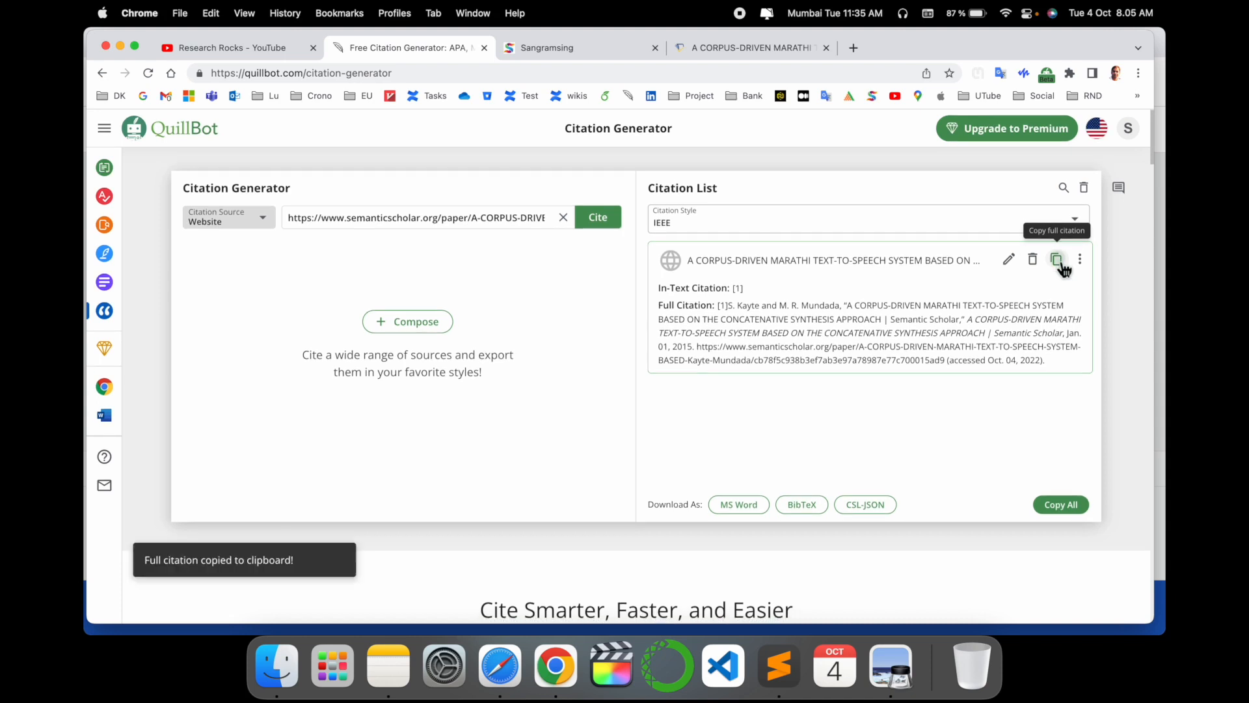
click(779, 664)
key(super+v)
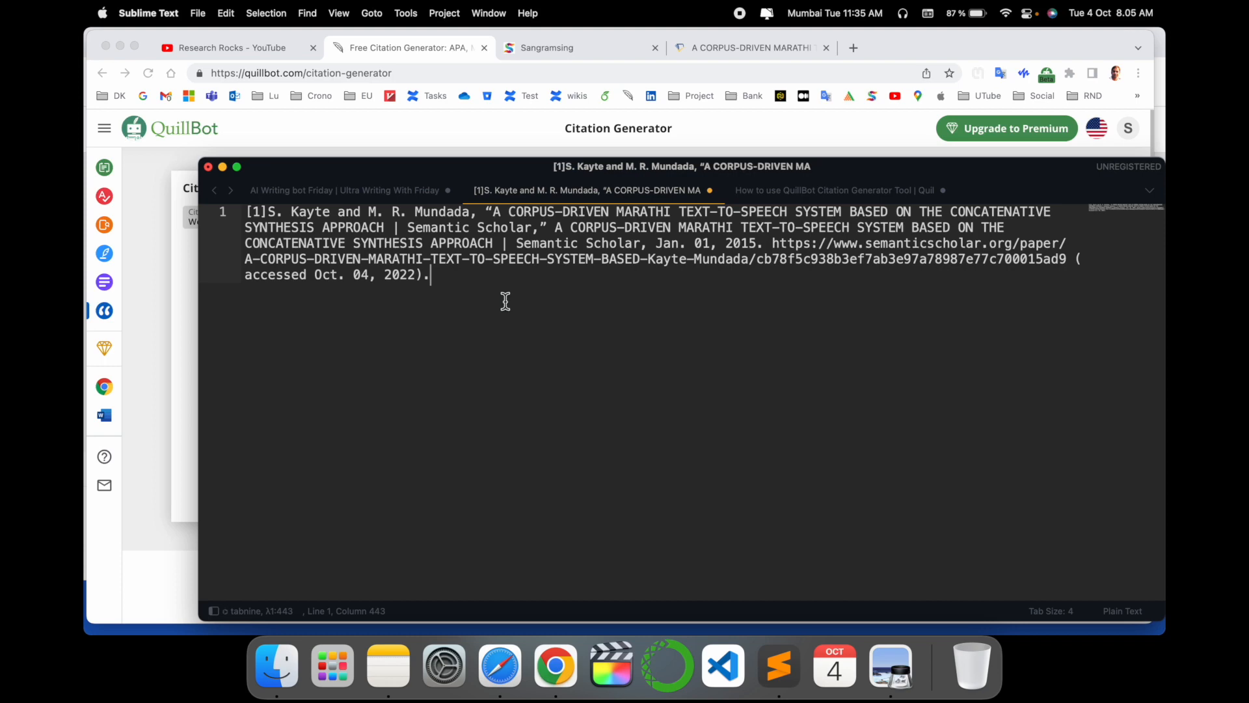
key(super+Tab)
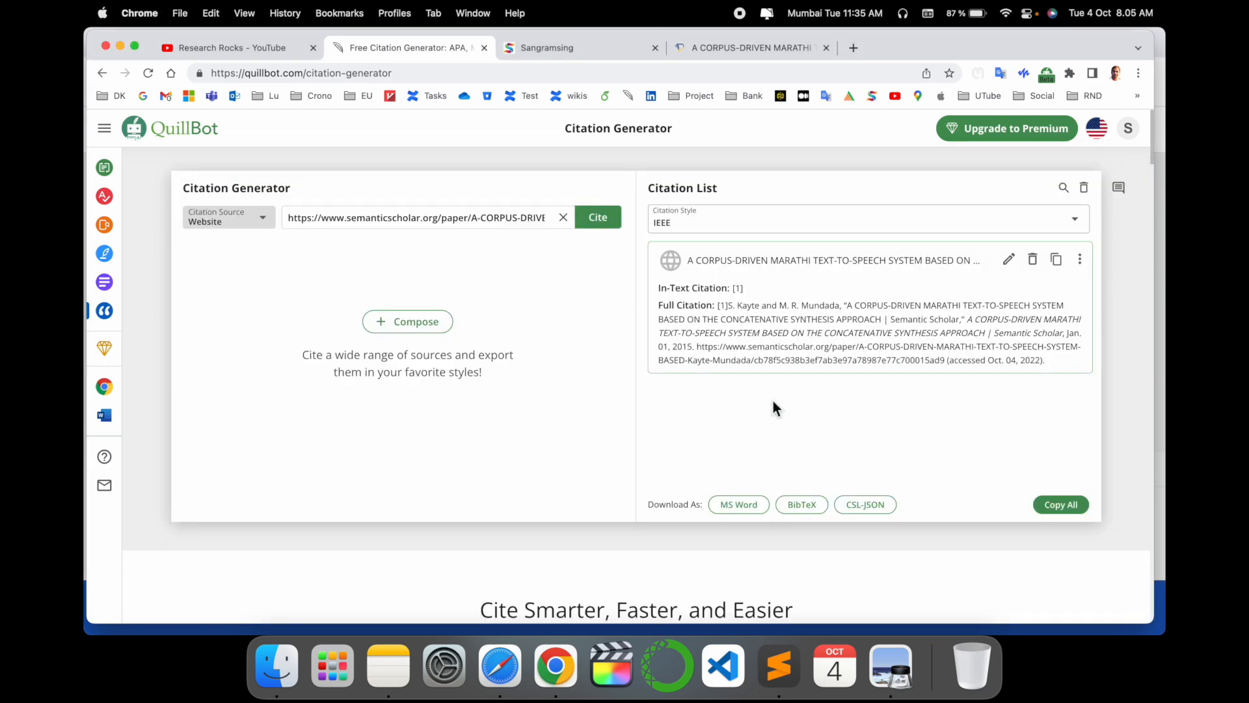
Download the list as MS Word, review the Bibliography entry in Word, then close it
click(739, 505)
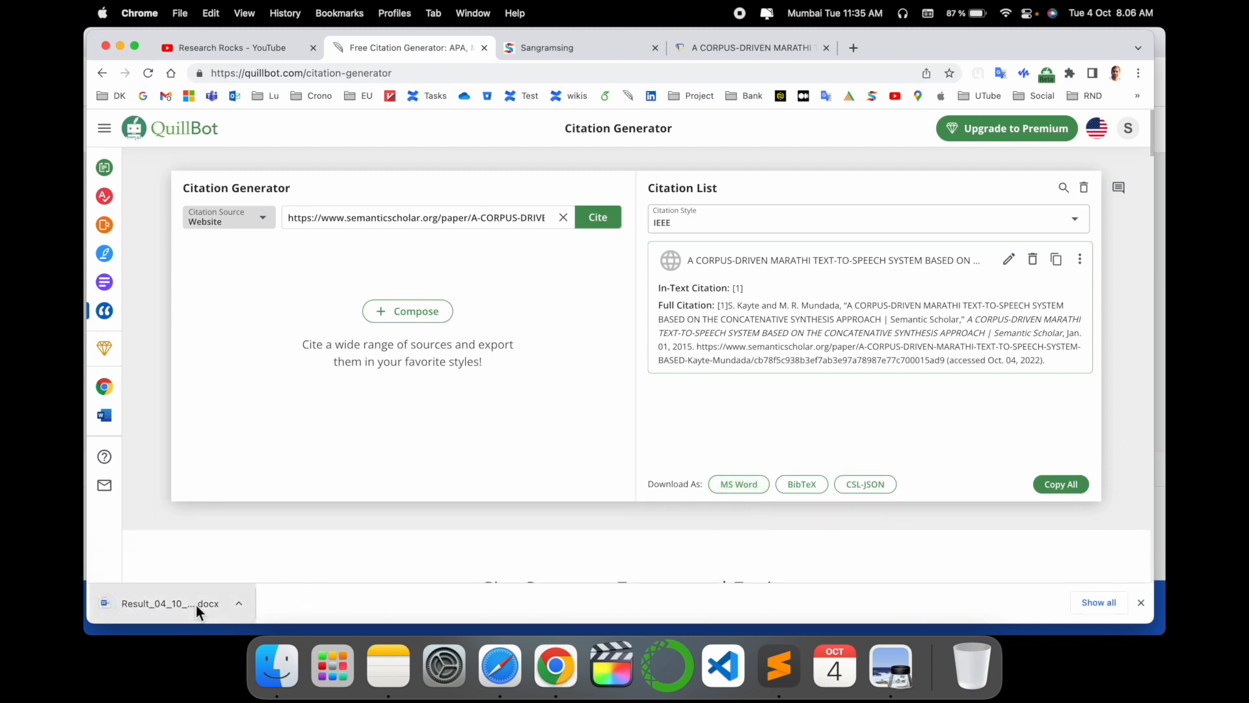
click(197, 605)
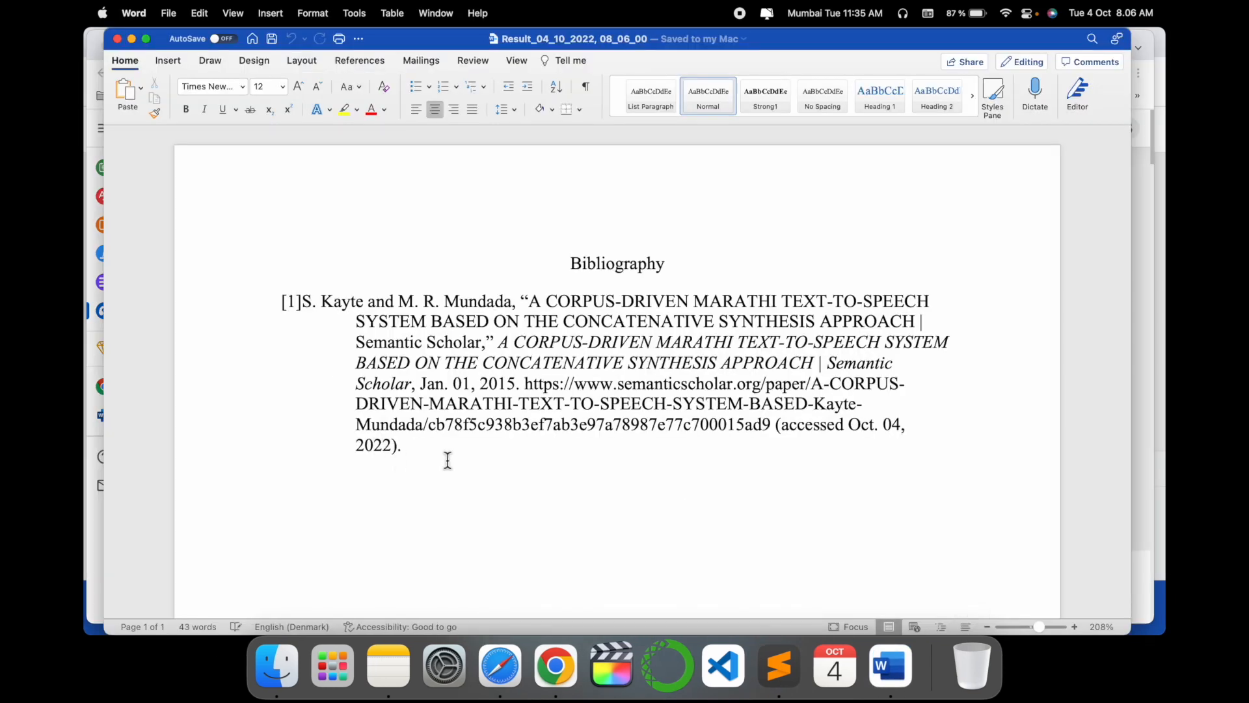
click(118, 40)
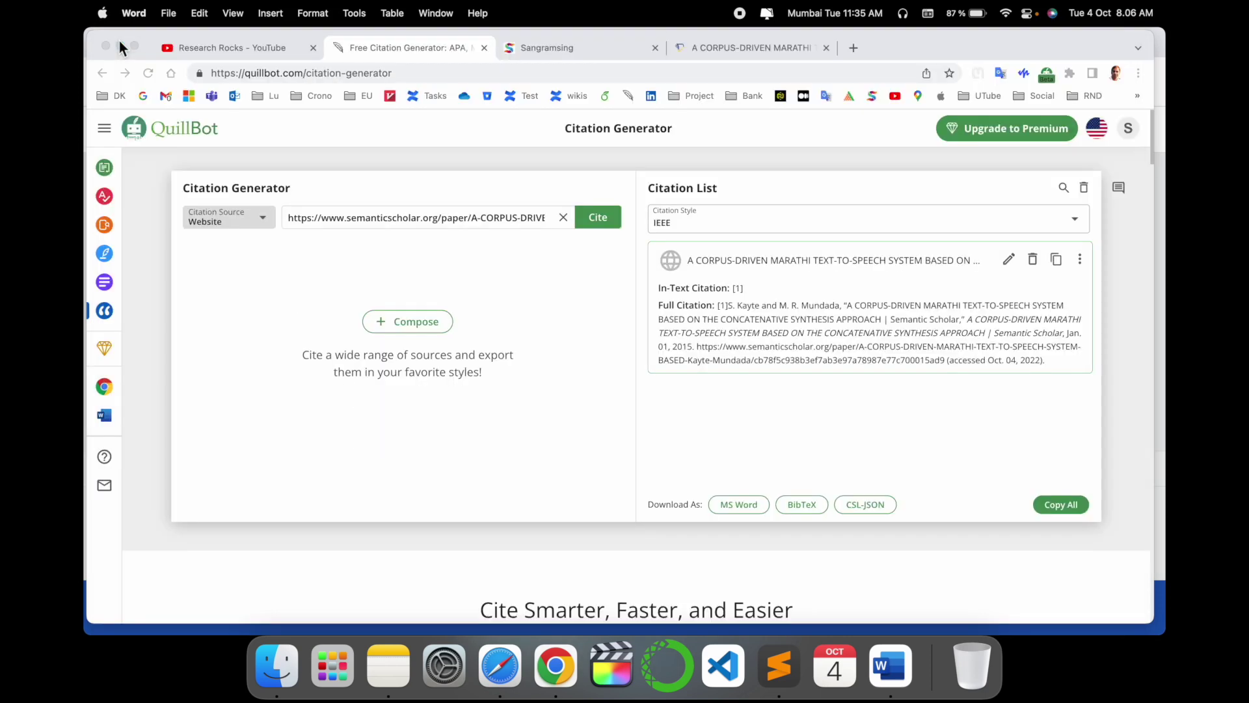
click(802, 501)
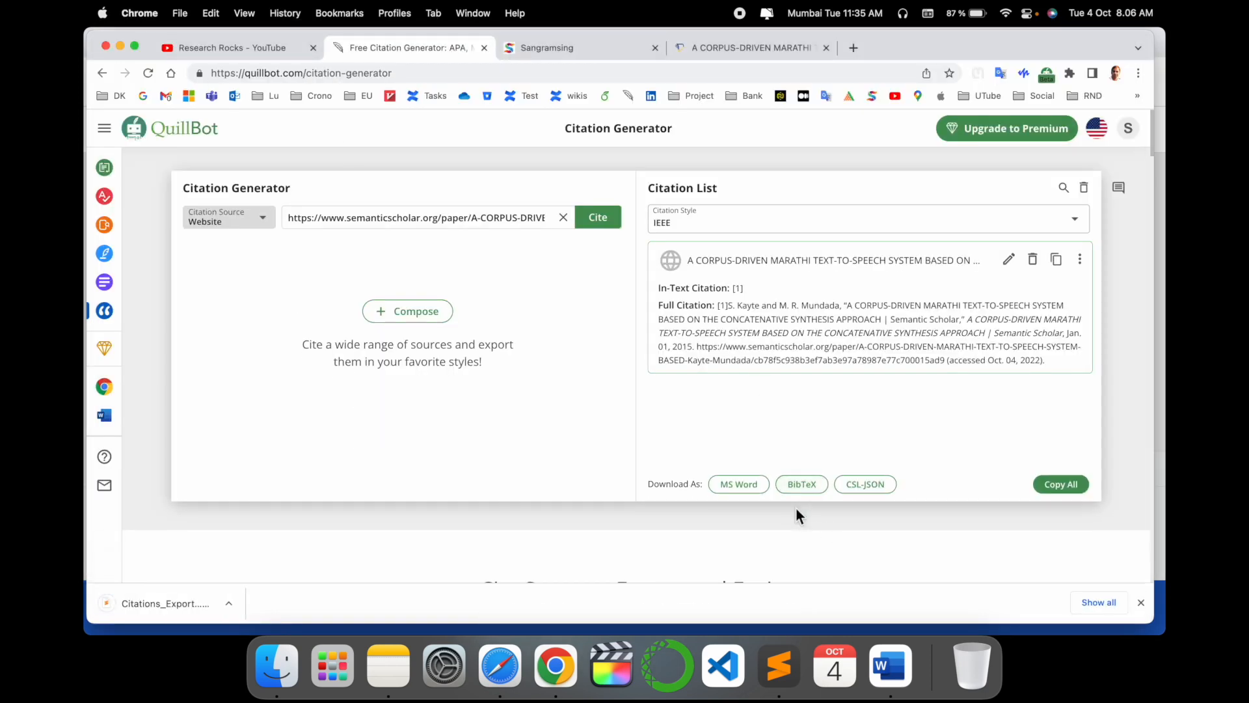
click(169, 603)
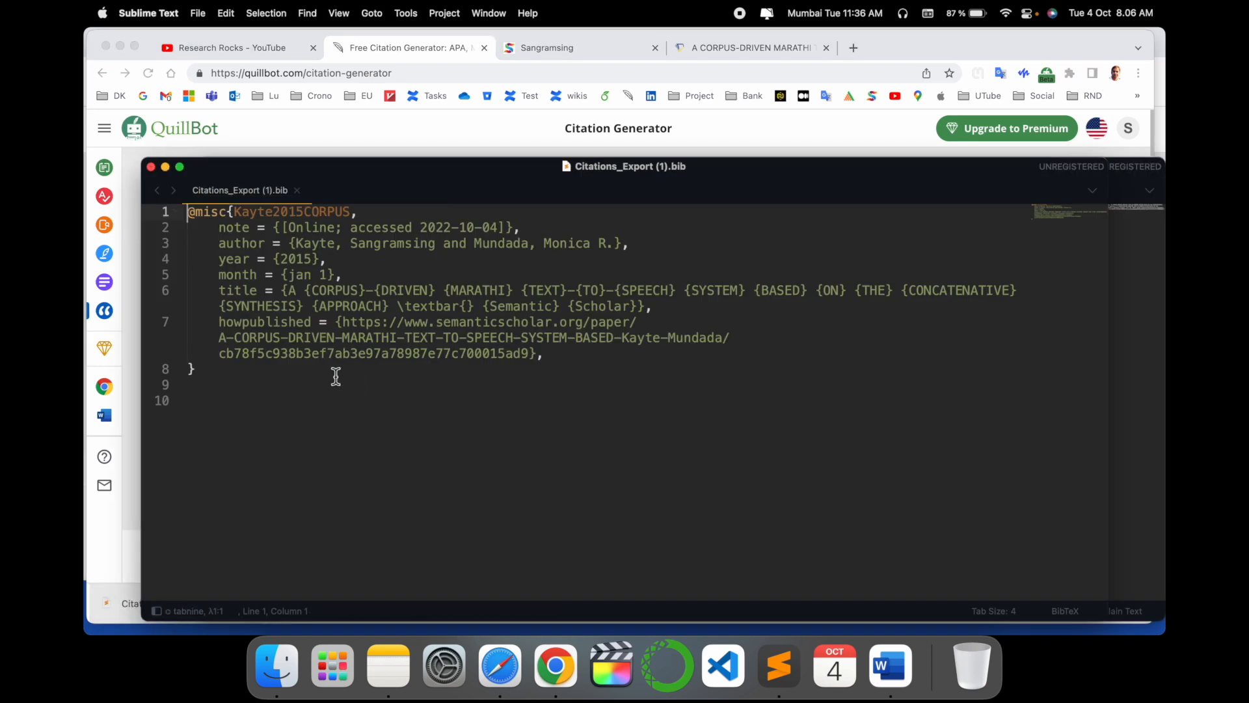
key(super+Tab)
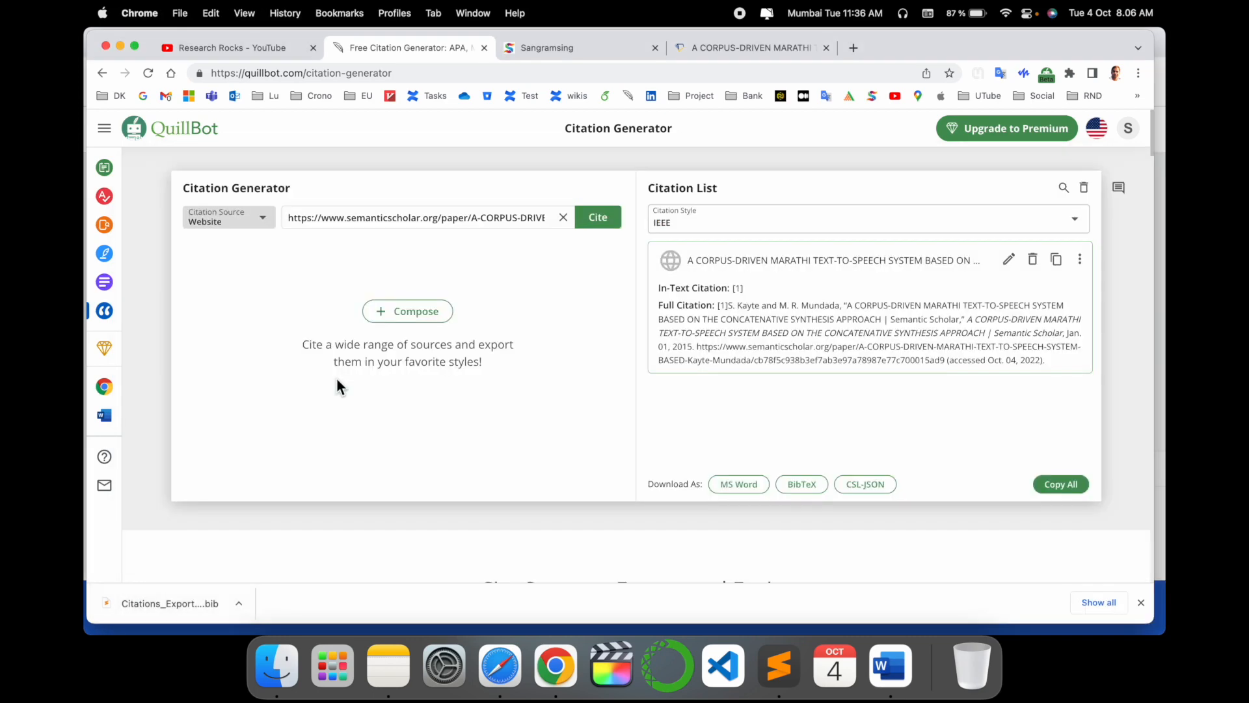
click(890, 507)
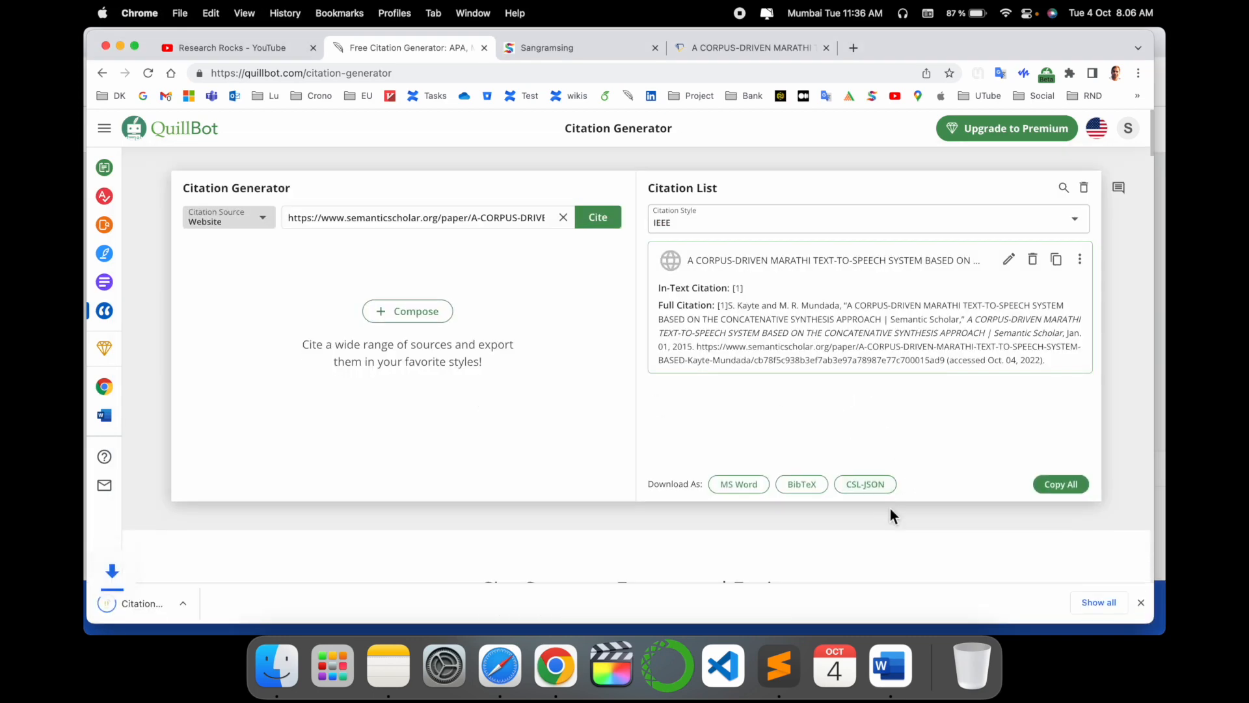
Review the downloaded Citations_Export.json in VS Code, then close it
click(173, 605)
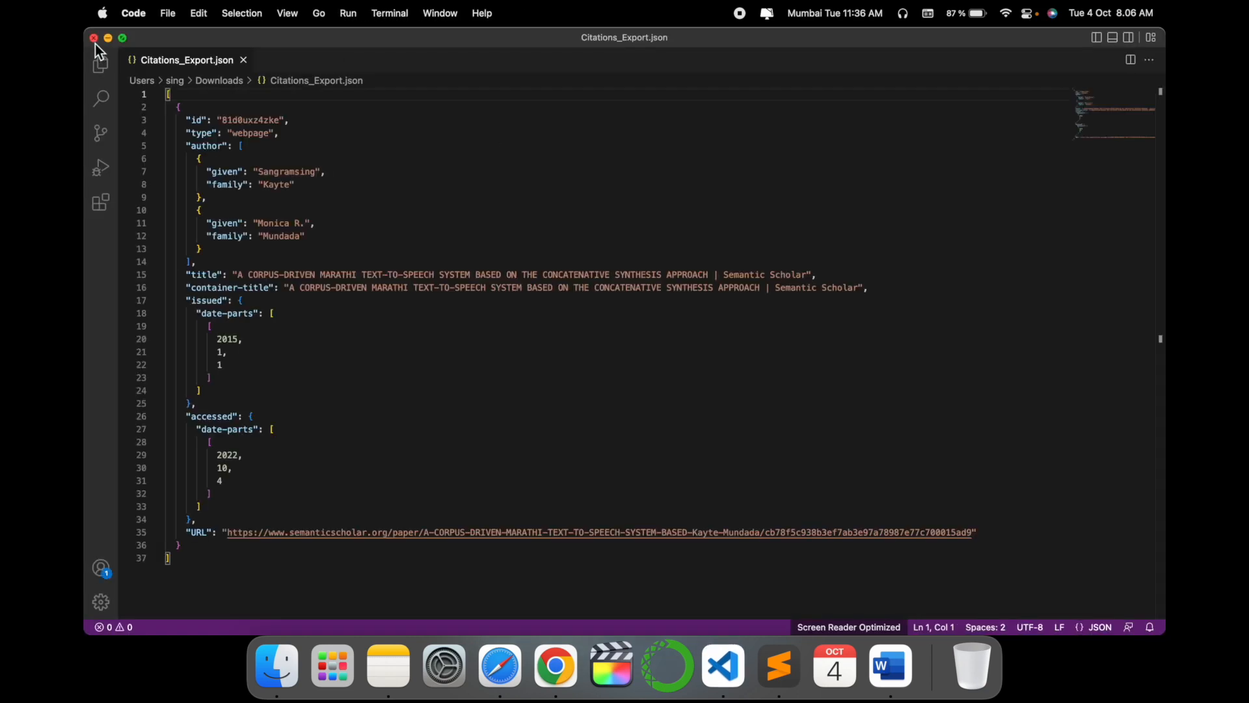
click(94, 38)
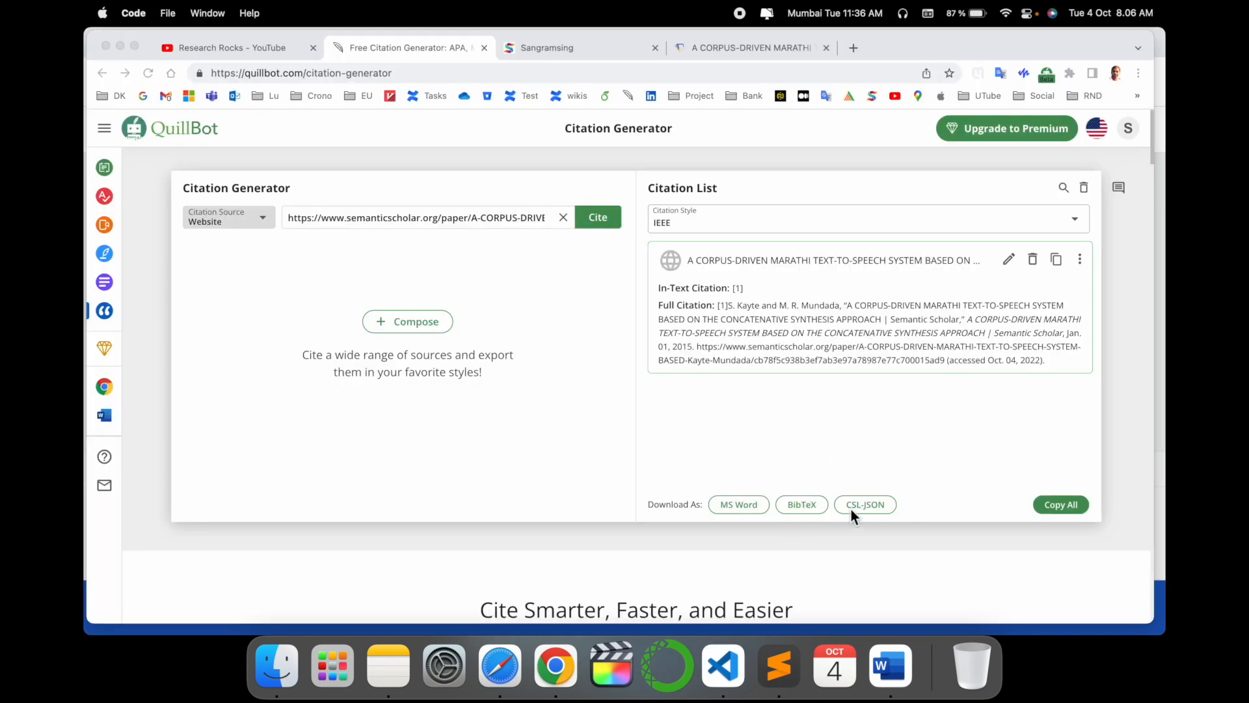
Choose the IEEE Transactions on Medical Imaging style and search Google for the Mixed Neural Network paper
click(721, 215)
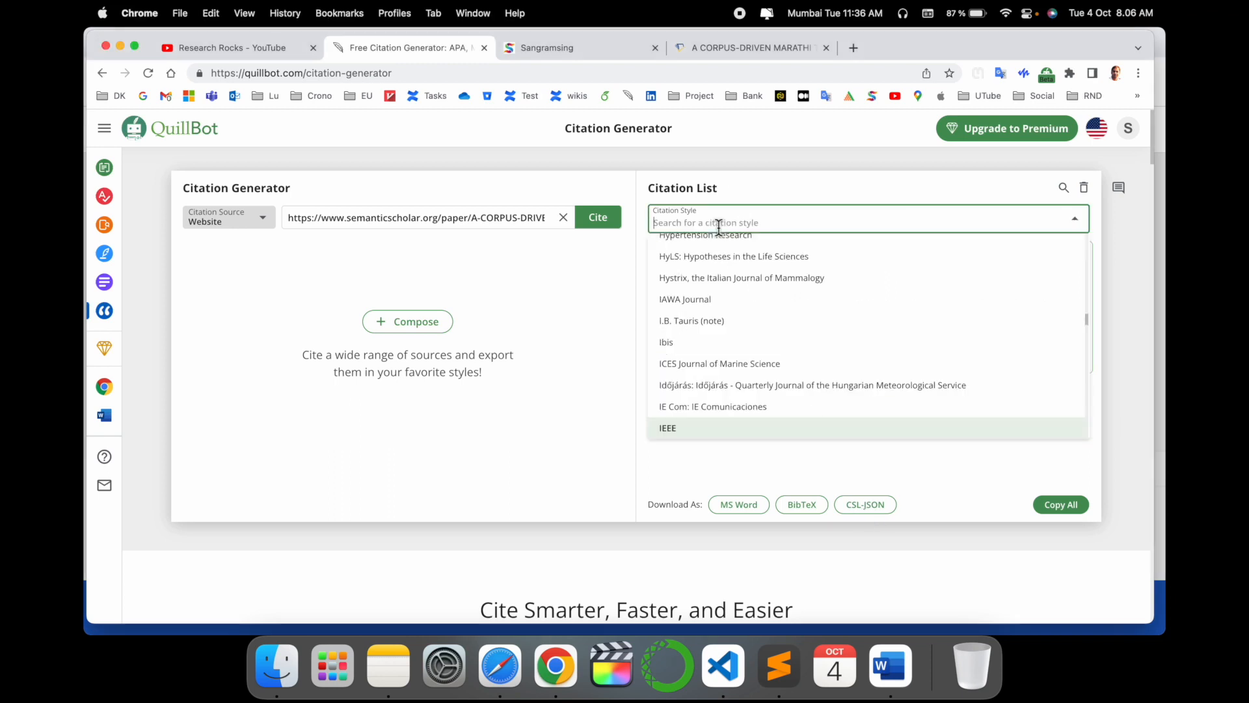
text(ieee)
click(782, 273)
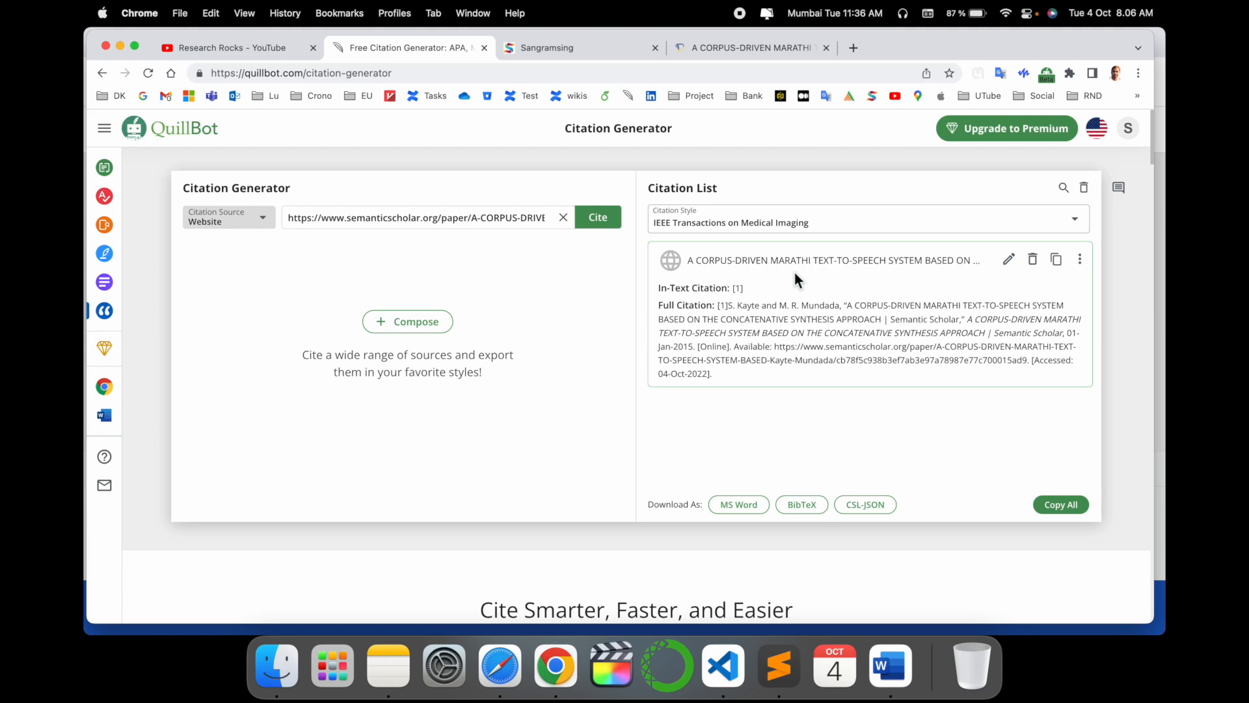
key(Return)
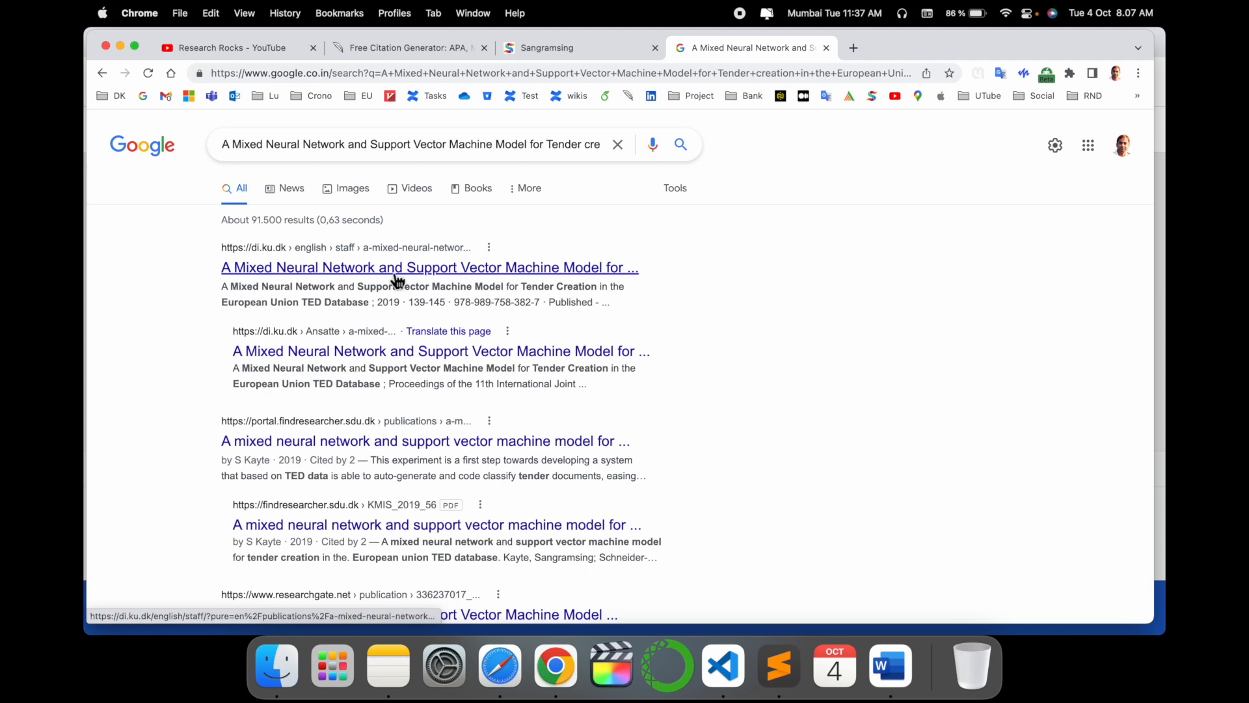
scroll(384, 497, down, 5)
key(super+2)
Cite the Mixed Neural Network paper's Semantic Scholar link and save it as entry [2]
click(418, 231)
key(super+a)
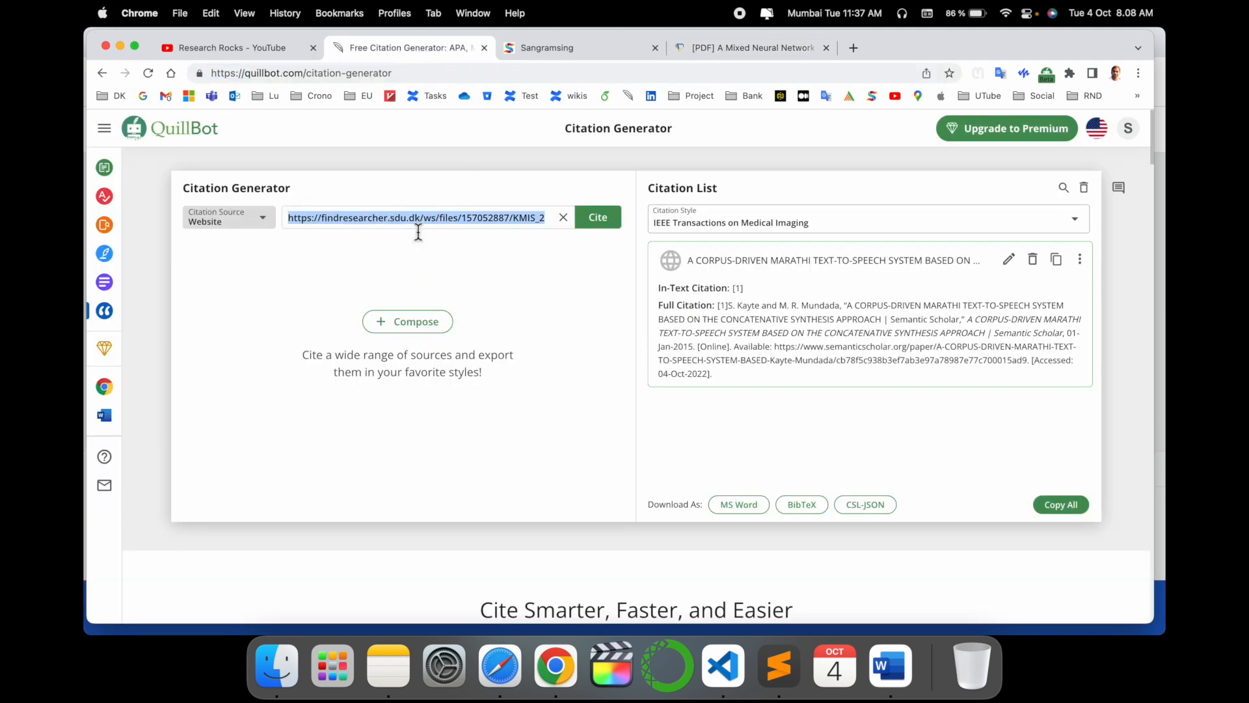
key(super+v)
click(606, 232)
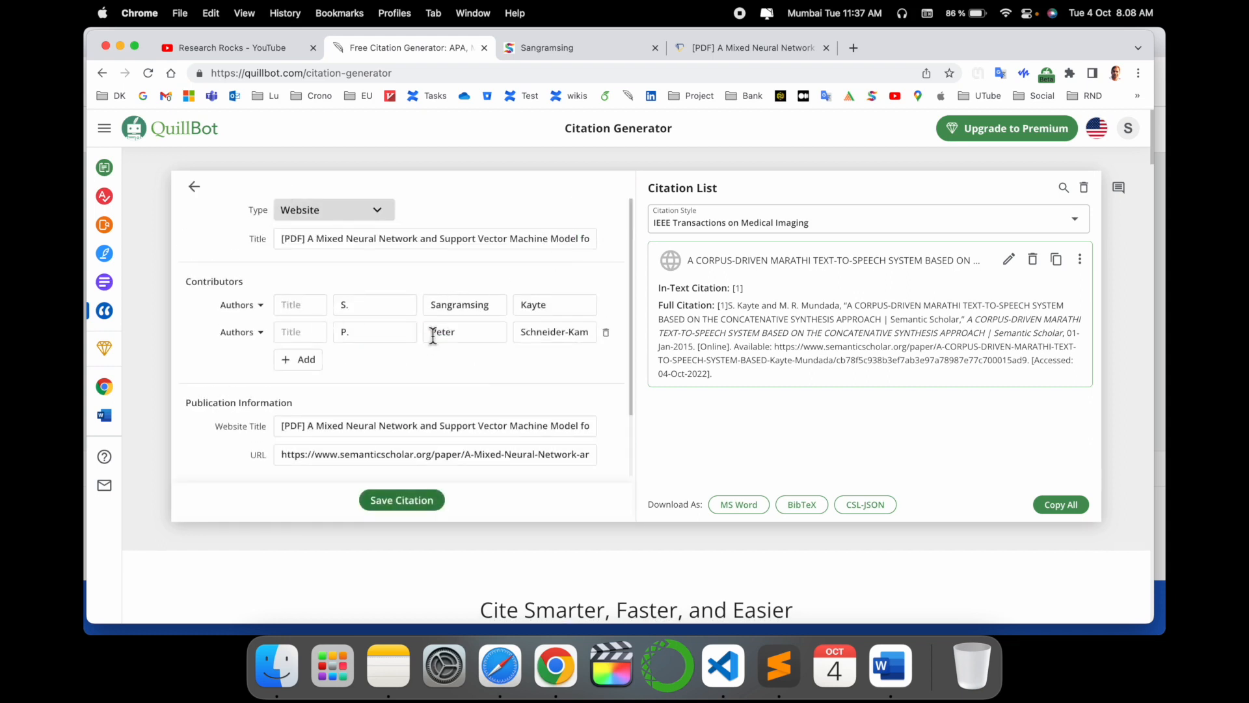
scroll(433, 335, down, 2)
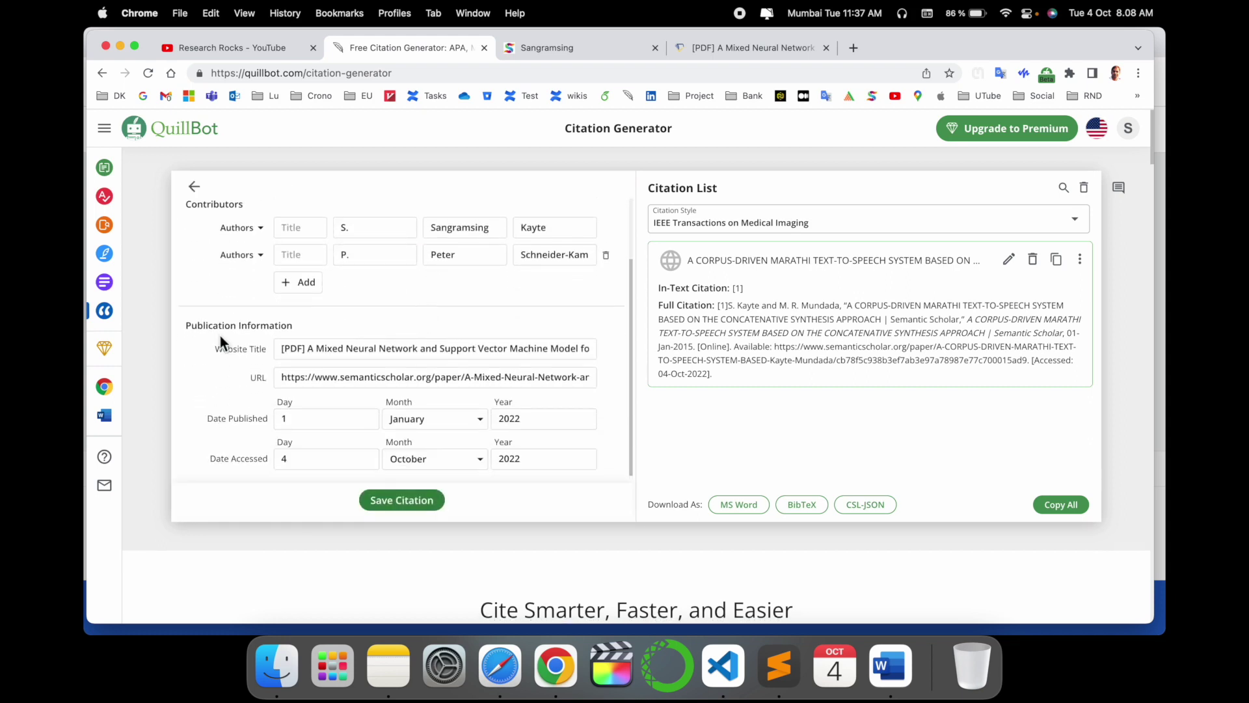
click(410, 508)
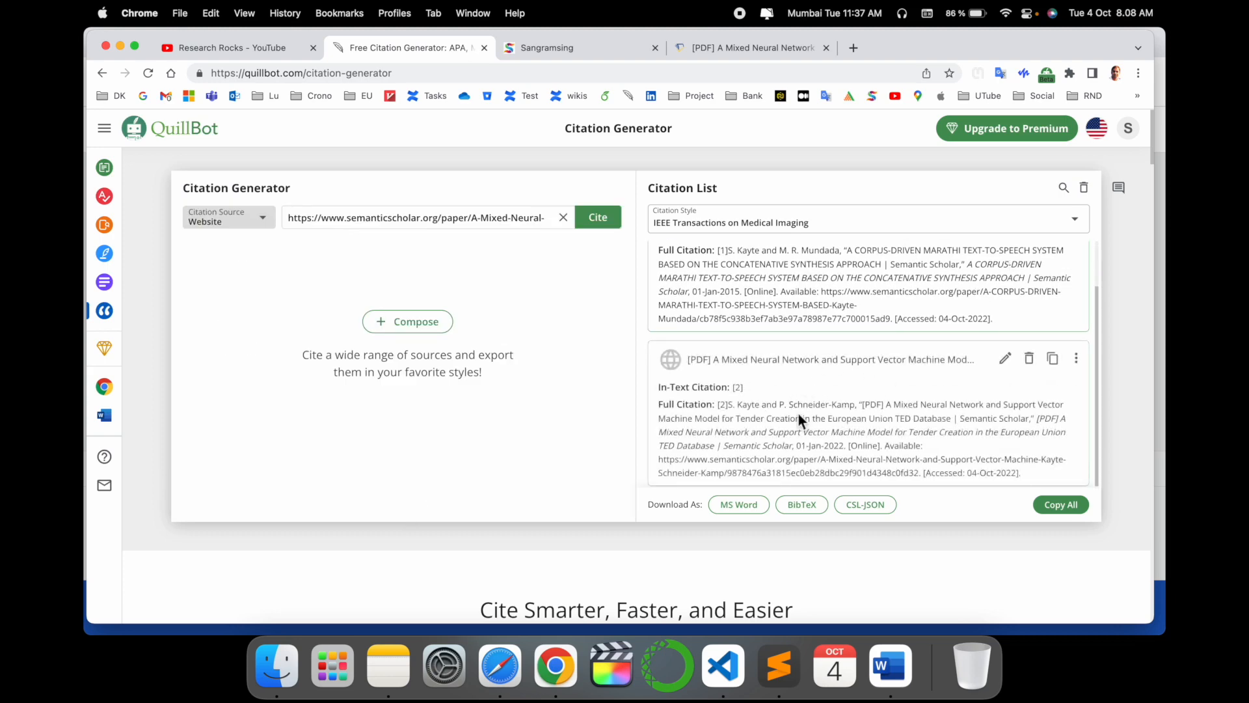
scroll(838, 376, down, 2)
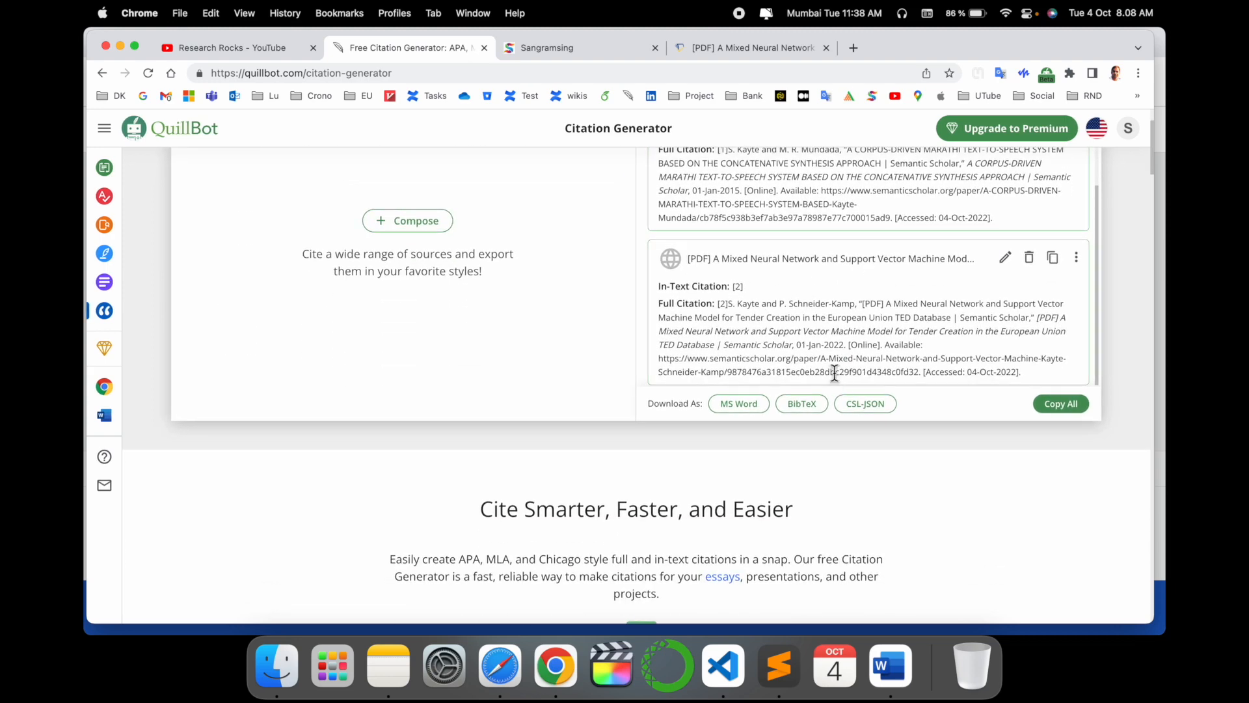
scroll(836, 375, up, 1)
scroll(832, 415, up, 2)
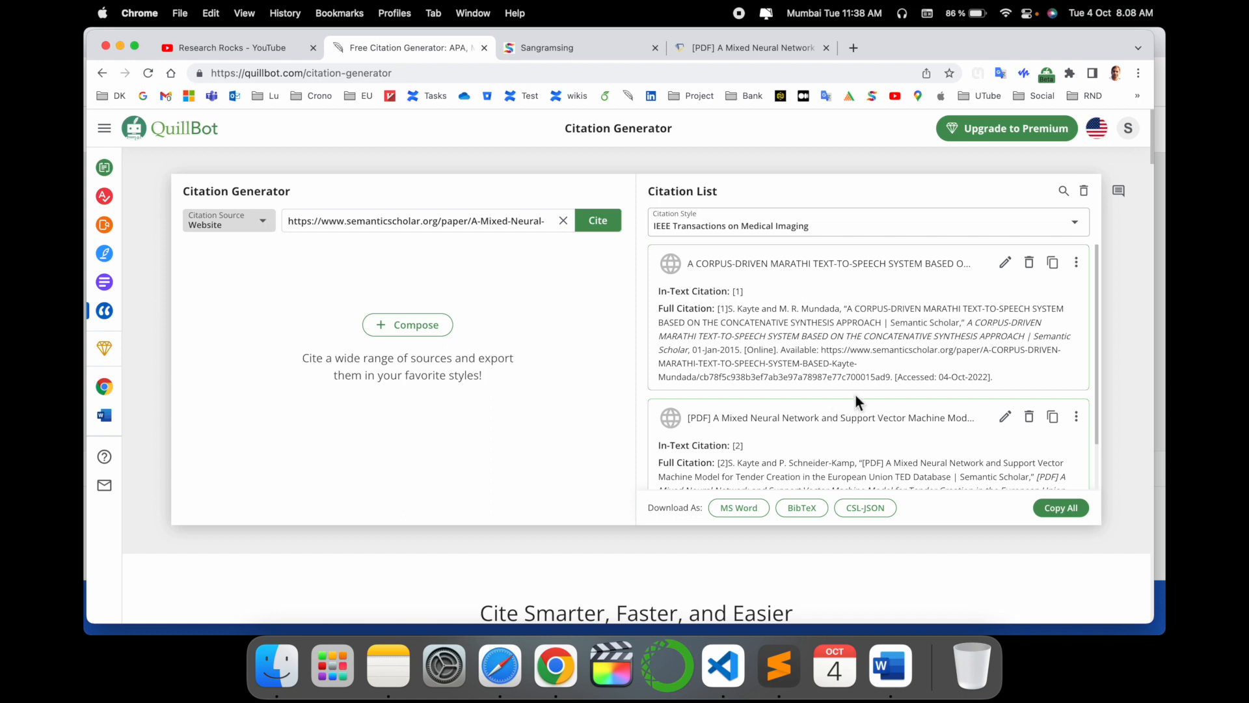
scroll(849, 386, down, 1)
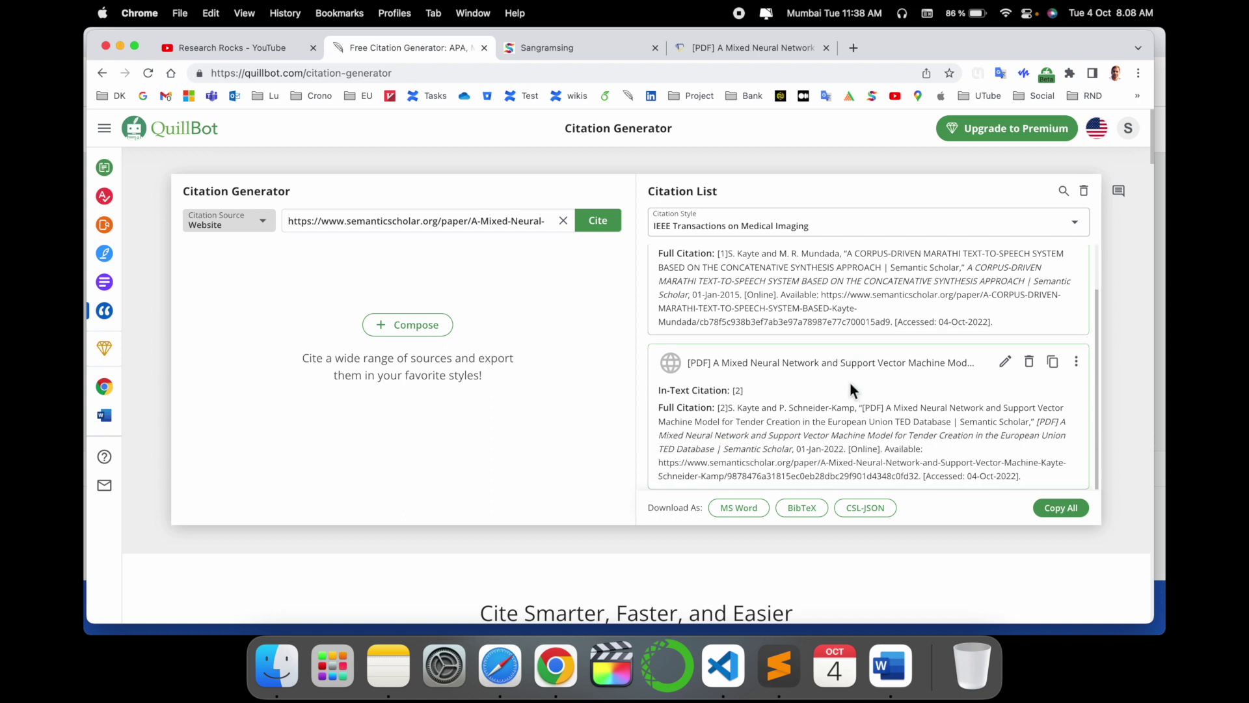
Copy all citations and paste them over the BibTeX entry in Sublime Text
click(1064, 508)
click(778, 665)
key(super+a)
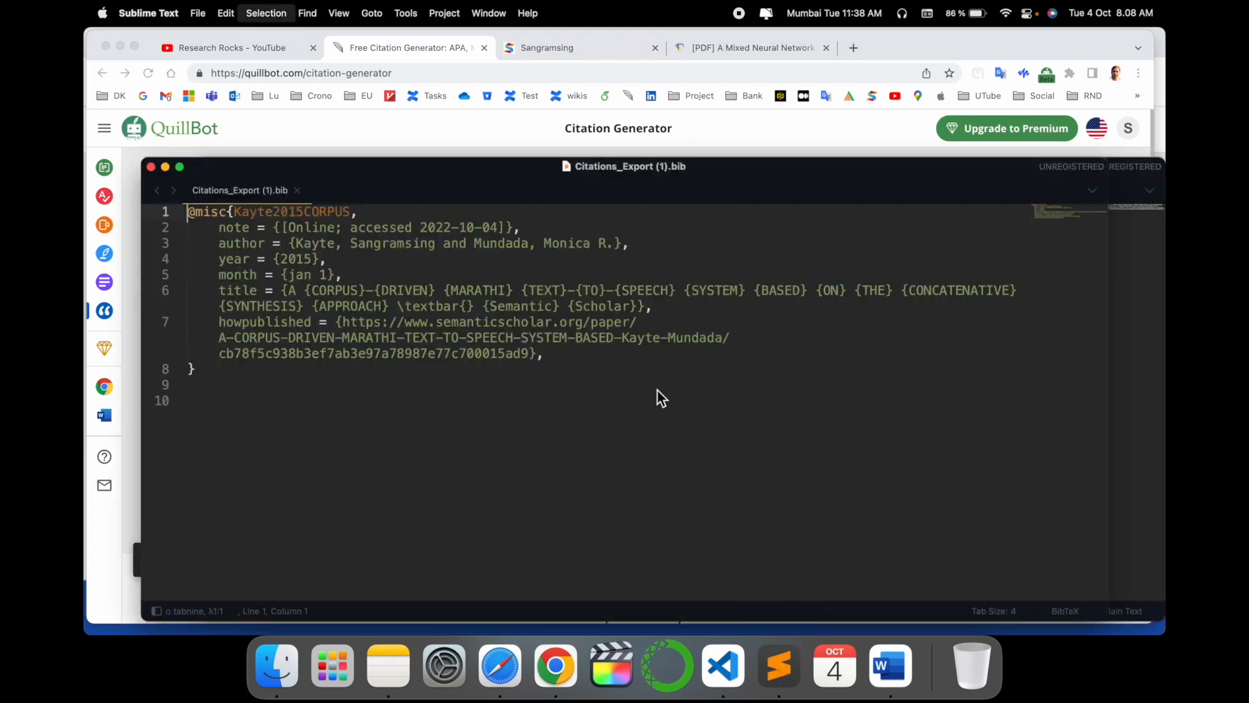
key(super+v)
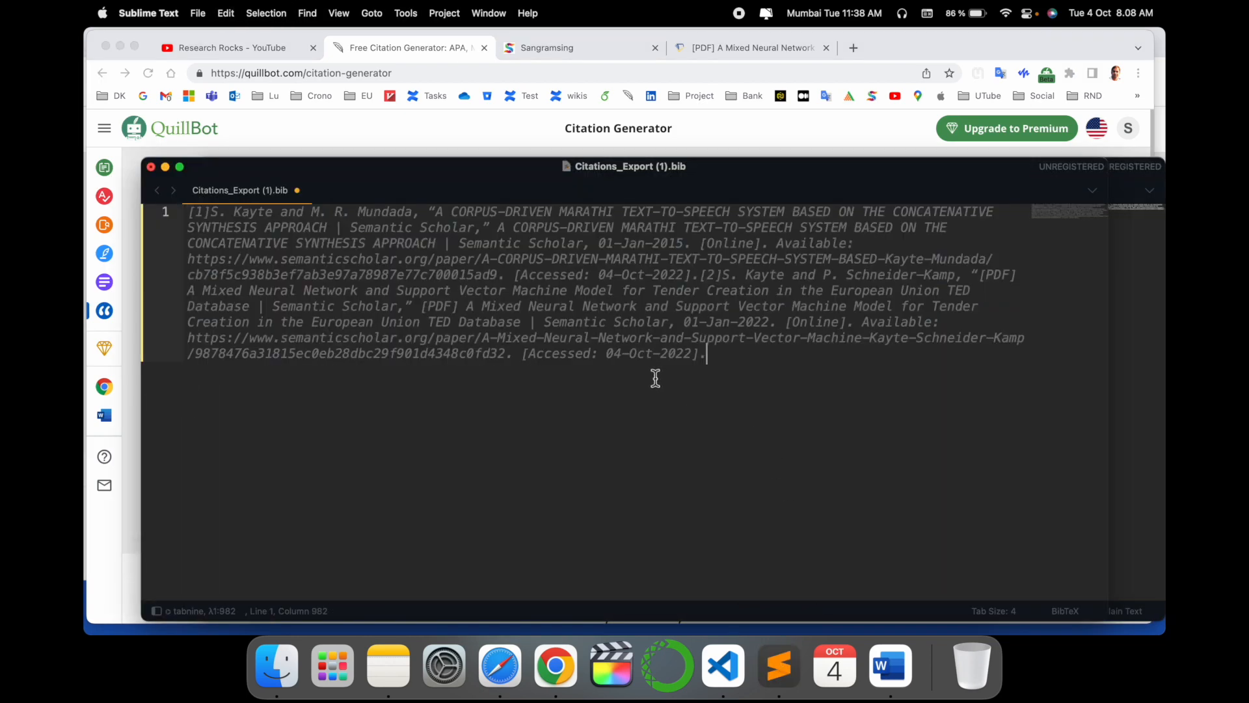
Put citation [2] on its own line and return to the browser
click(709, 275)
key(Return)
key(super+a)
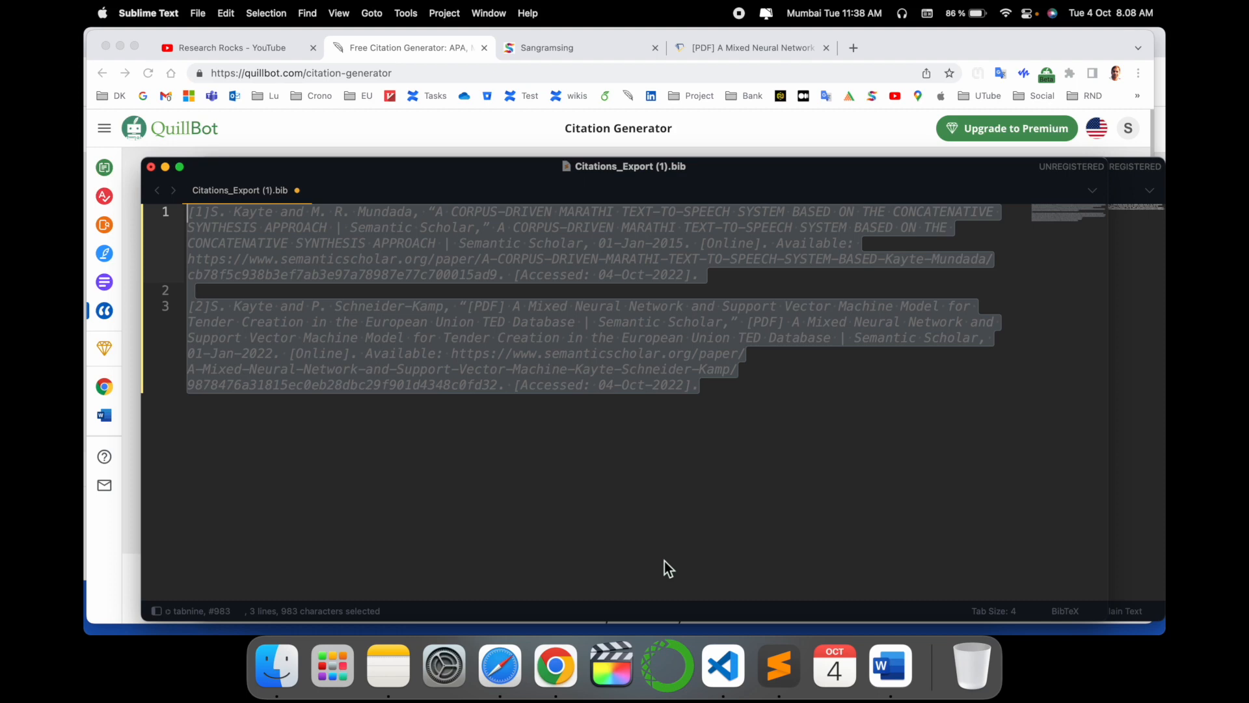
key(super+Tab)
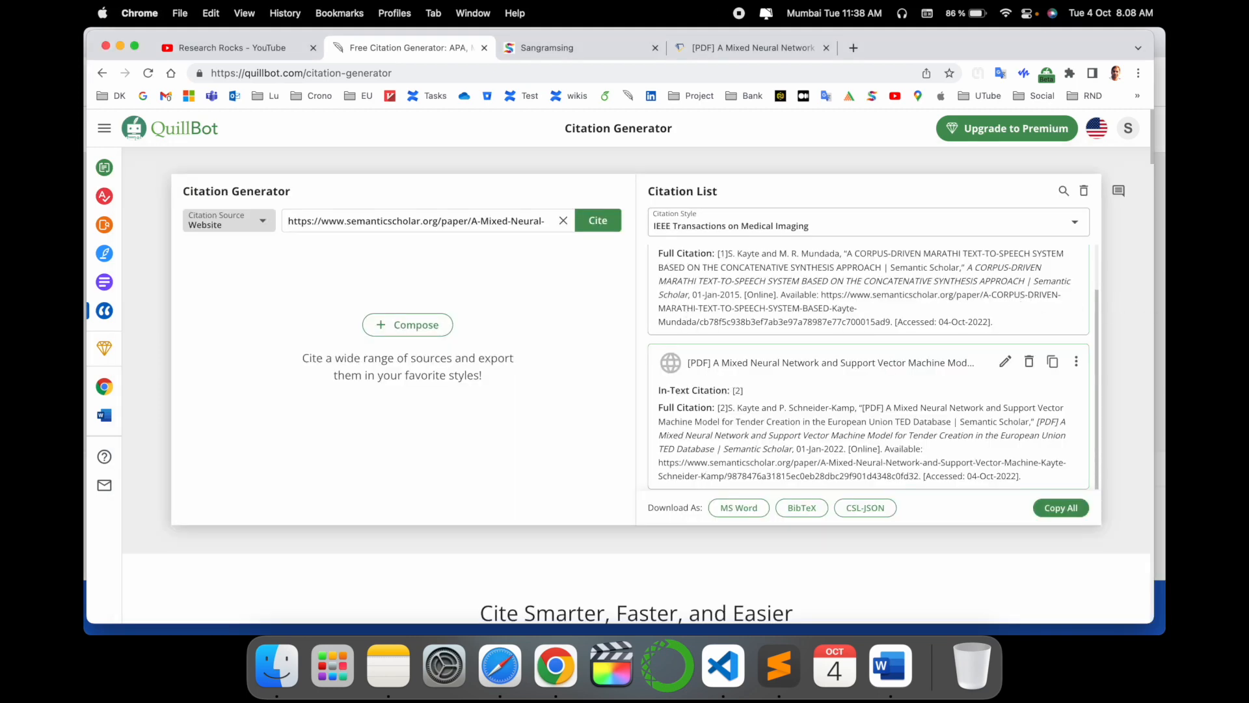
click(1129, 129)
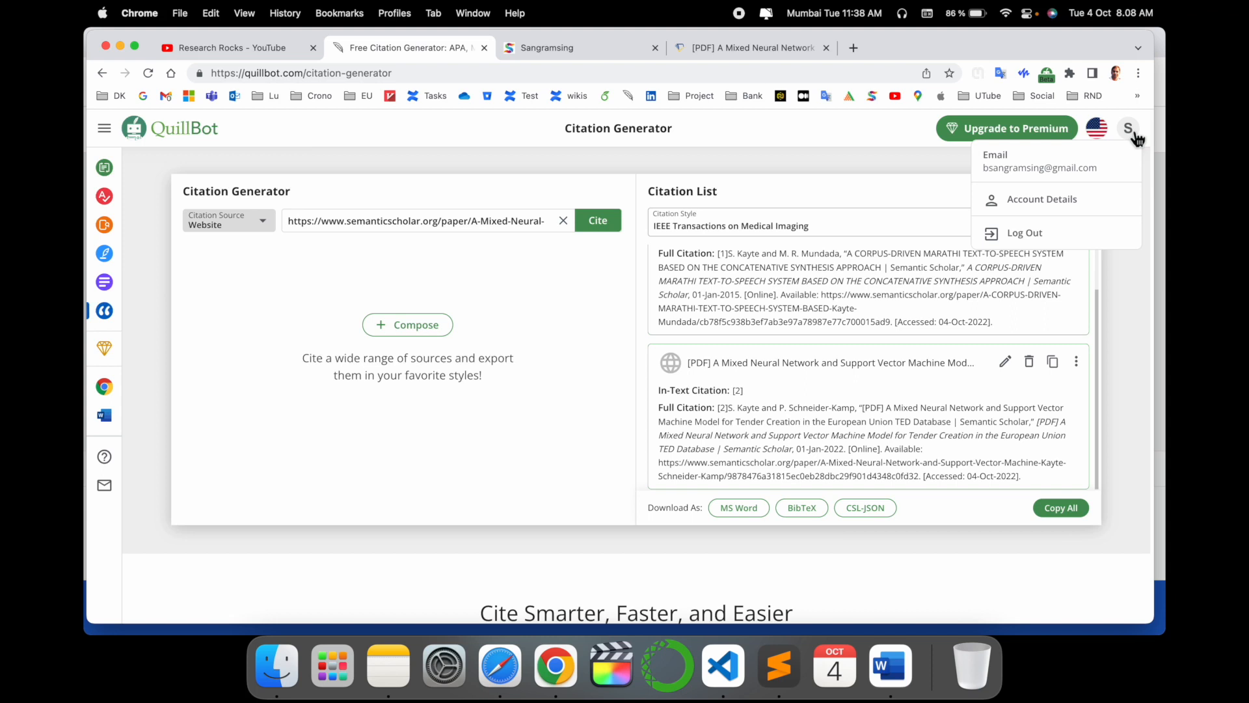
click(1135, 137)
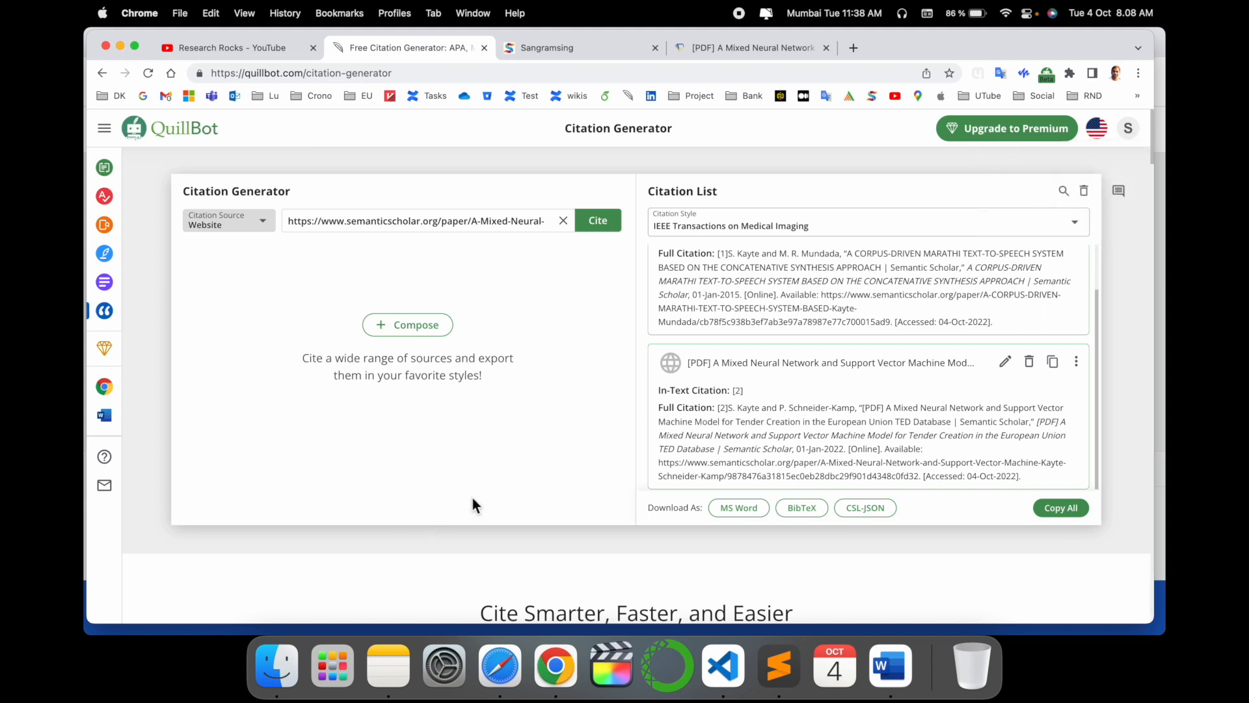